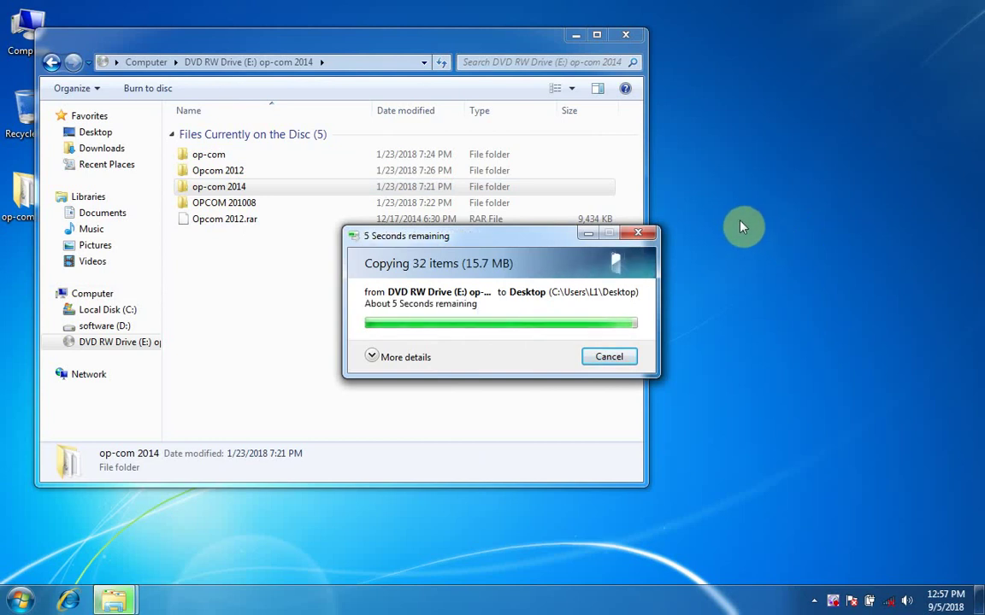
Close the disc window, line up the copied op-com 2014 folder with the other desktop icons and open it
{"action": "left_click", "coordinate": [625, 37]}
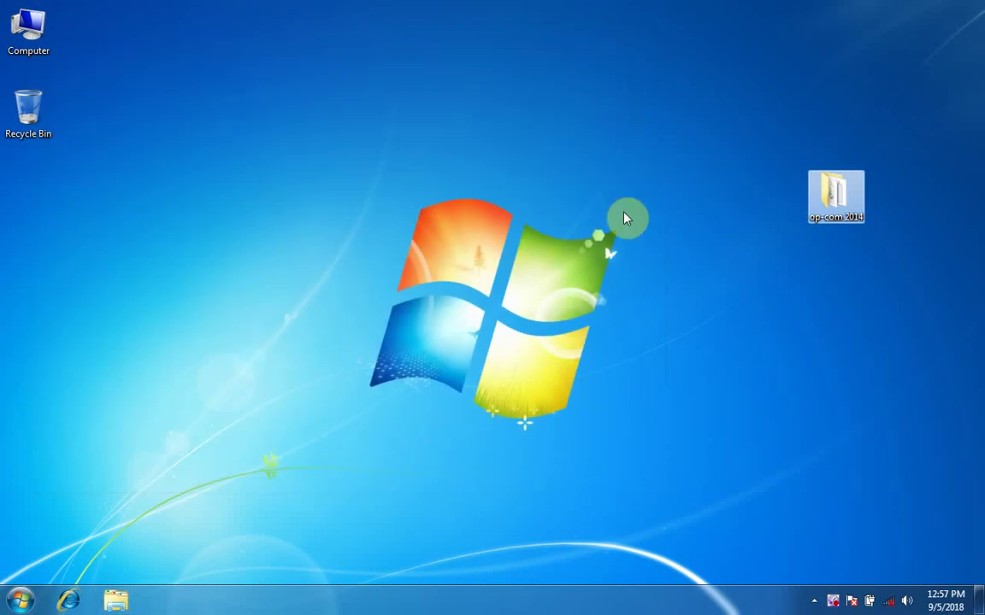
{"action": "left_click_drag", "start_coordinate": [825, 195], "coordinate": [20, 194]}
{"action": "right_click", "coordinate": [35, 197]}
{"action": "left_click", "coordinate": [91, 211]}
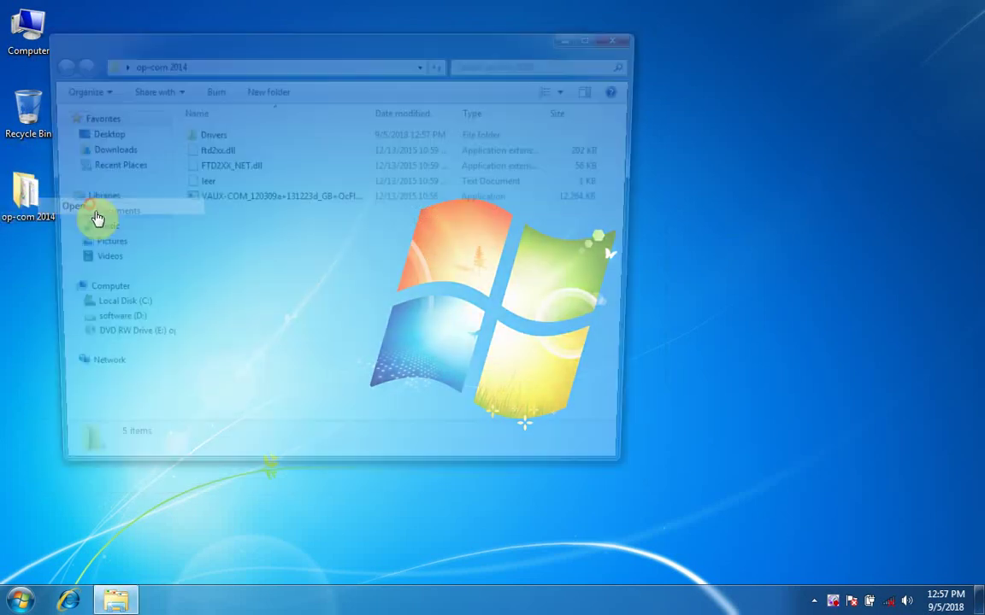
Run the VAUX-COM_120309a+131223d installer as administrator and close the op-com 2014 folder window
{"action": "left_click", "coordinate": [222, 203]}
{"action": "right_click", "coordinate": [222, 202]}
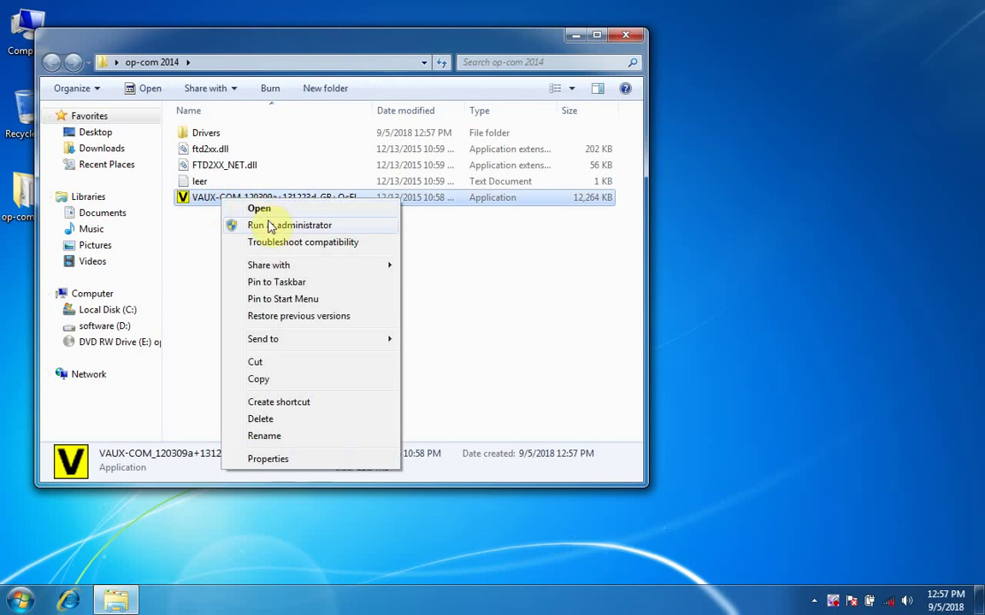
{"action": "left_click", "coordinate": [270, 225]}
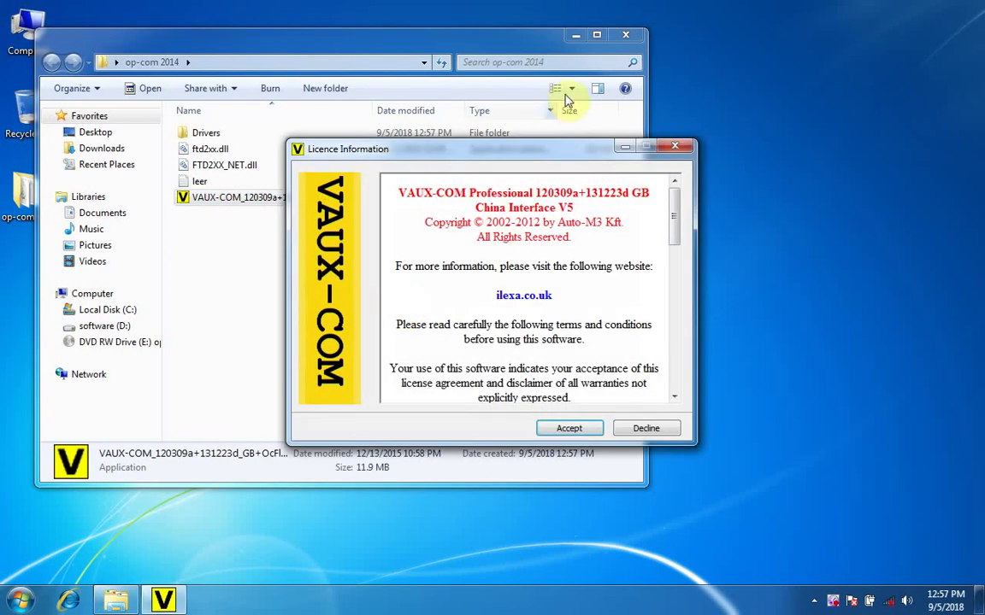
{"action": "left_click", "coordinate": [625, 35]}
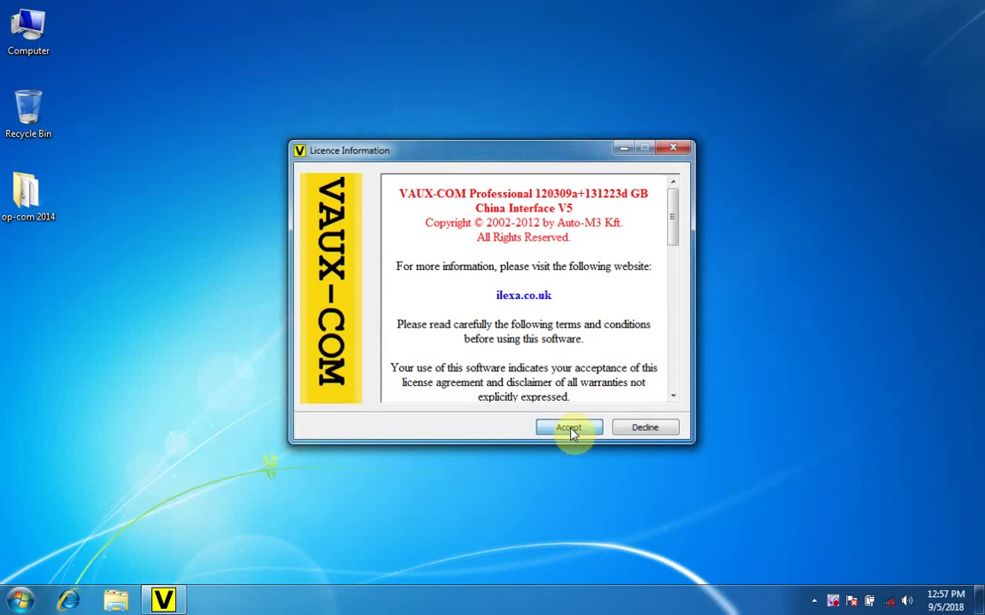
Accept the VAUX-COM licence, proceed with the installation and extract the FTDI CDM driver package
{"action": "left_click", "coordinate": [570, 430]}
{"action": "left_click", "coordinate": [566, 428]}
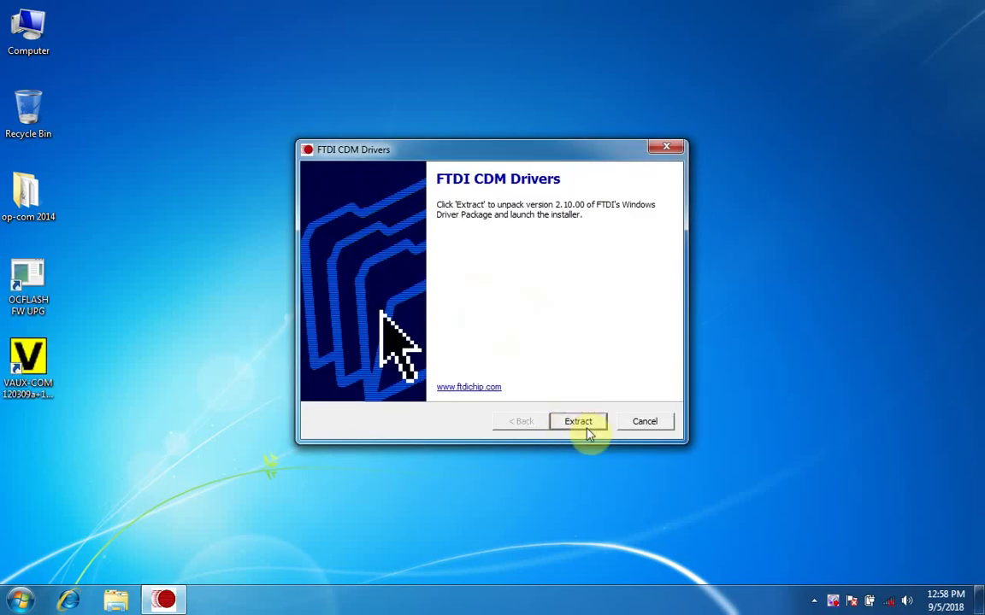
{"action": "left_click", "coordinate": [579, 423]}
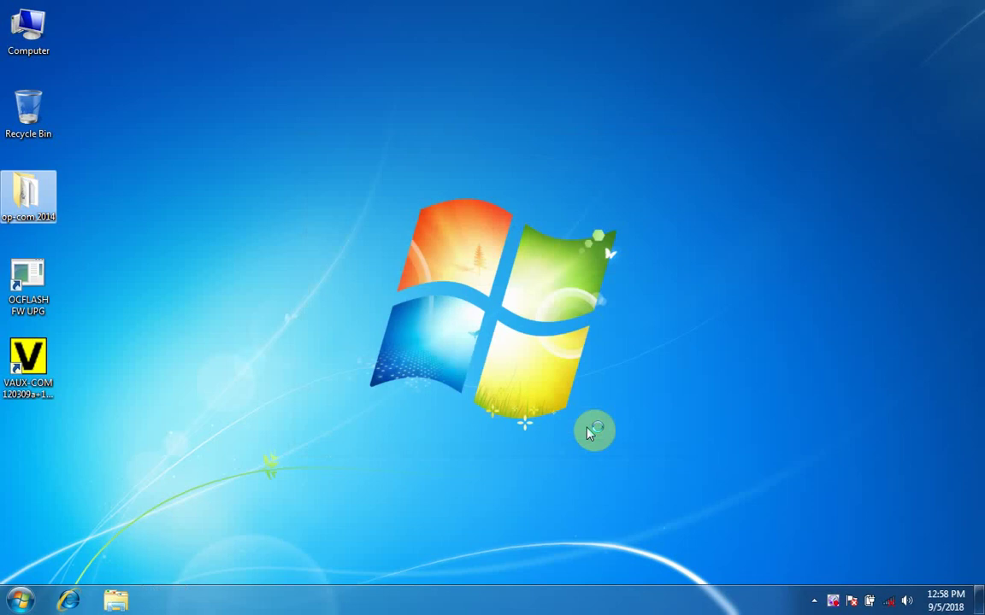
{"action": "left_click", "coordinate": [381, 466]}
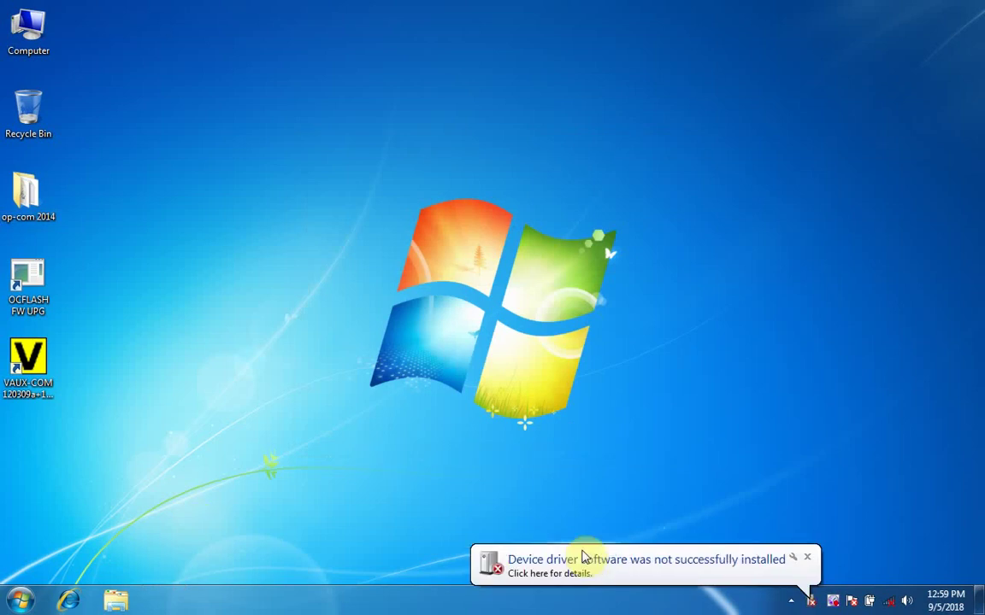
View the driver installation details for OP-COM USB V2, close them and open Device Manager in Computer Management
{"action": "left_click", "coordinate": [622, 569]}
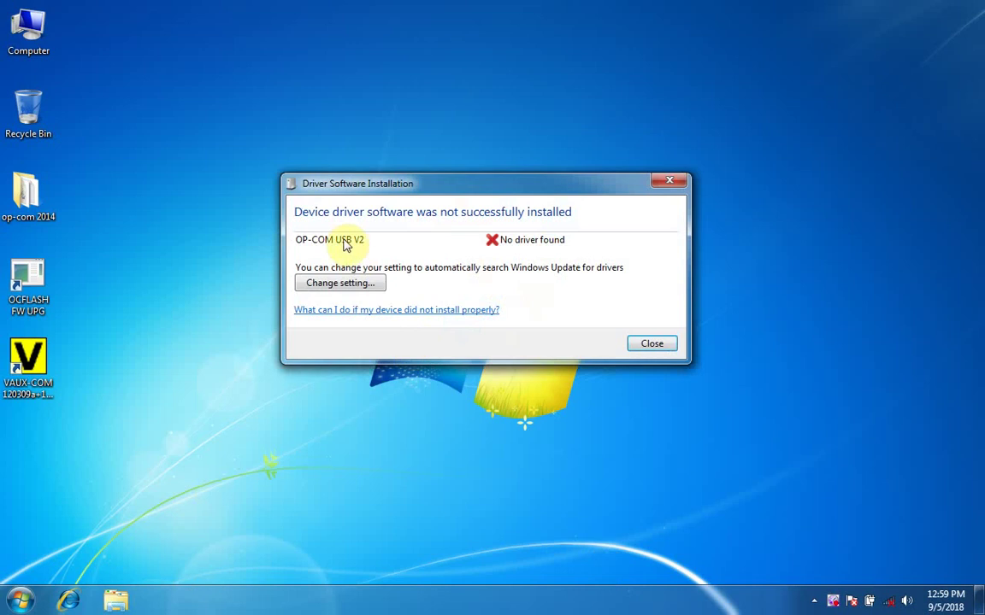
{"action": "left_click", "coordinate": [647, 343]}
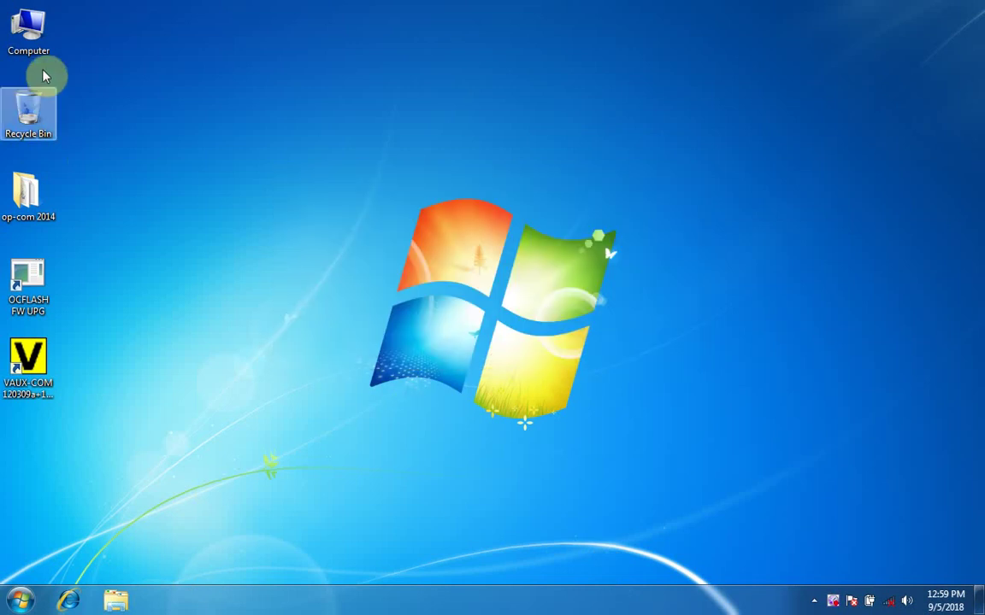
{"action": "right_click", "coordinate": [41, 46]}
{"action": "left_click", "coordinate": [70, 65]}
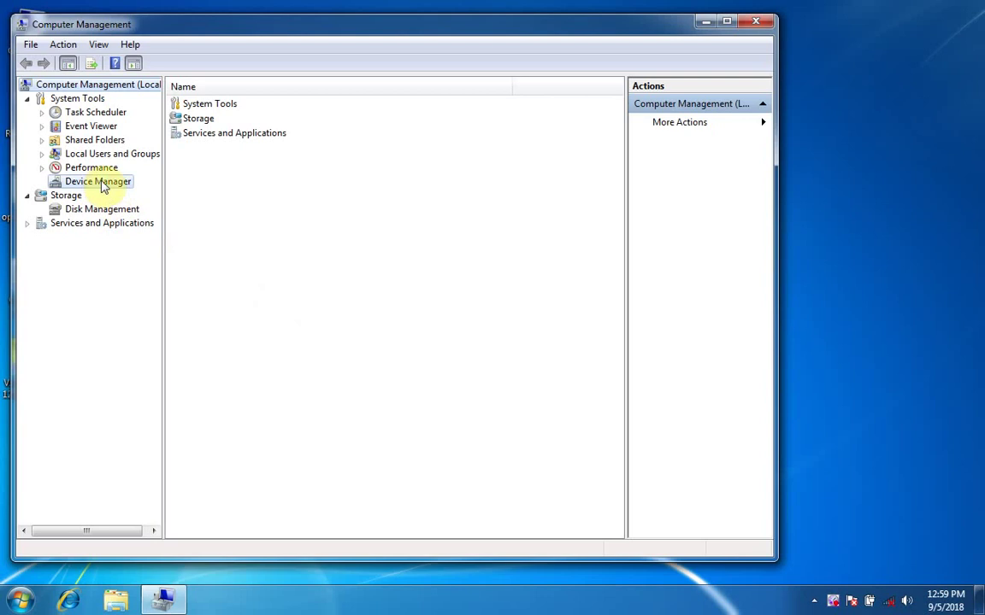
{"action": "left_click", "coordinate": [98, 182]}
Start a manual driver update for the OP-COM USB V2 device, using the Drivers folder inside op-com 2014 as the search location
{"action": "right_click", "coordinate": [261, 293]}
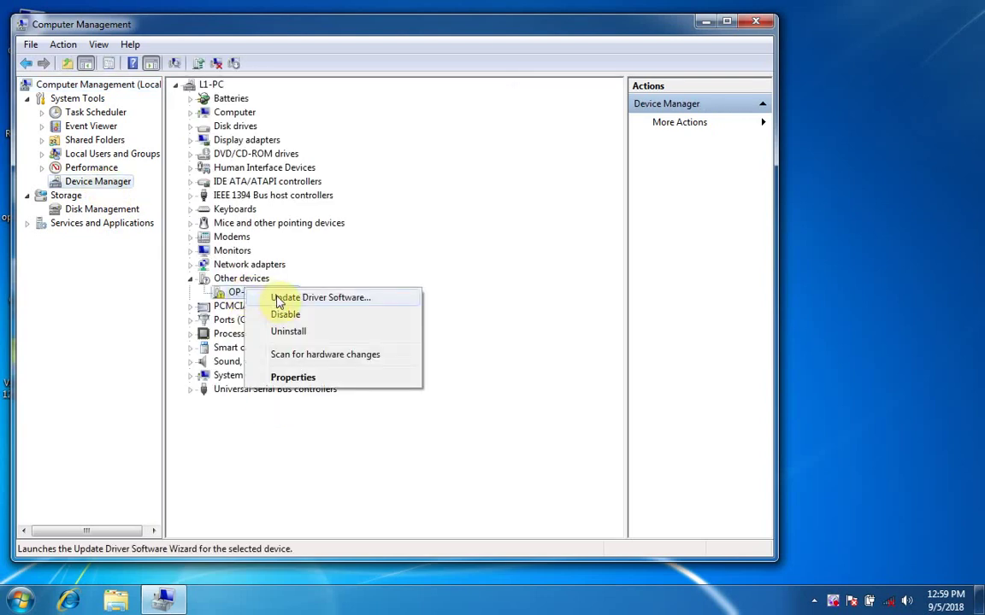
{"action": "left_click", "coordinate": [277, 301]}
{"action": "left_click", "coordinate": [274, 338]}
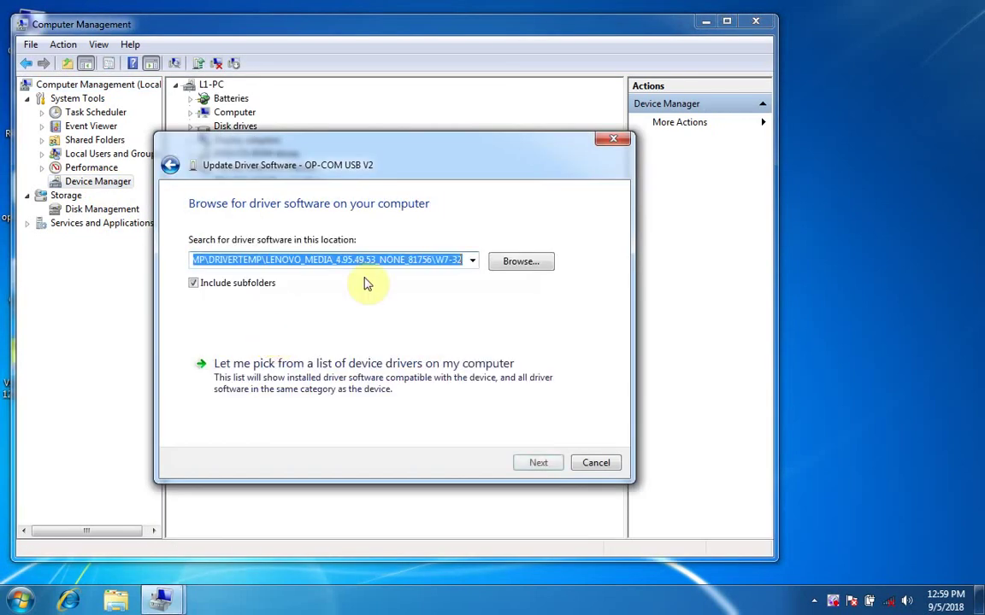
{"action": "left_click", "coordinate": [528, 263]}
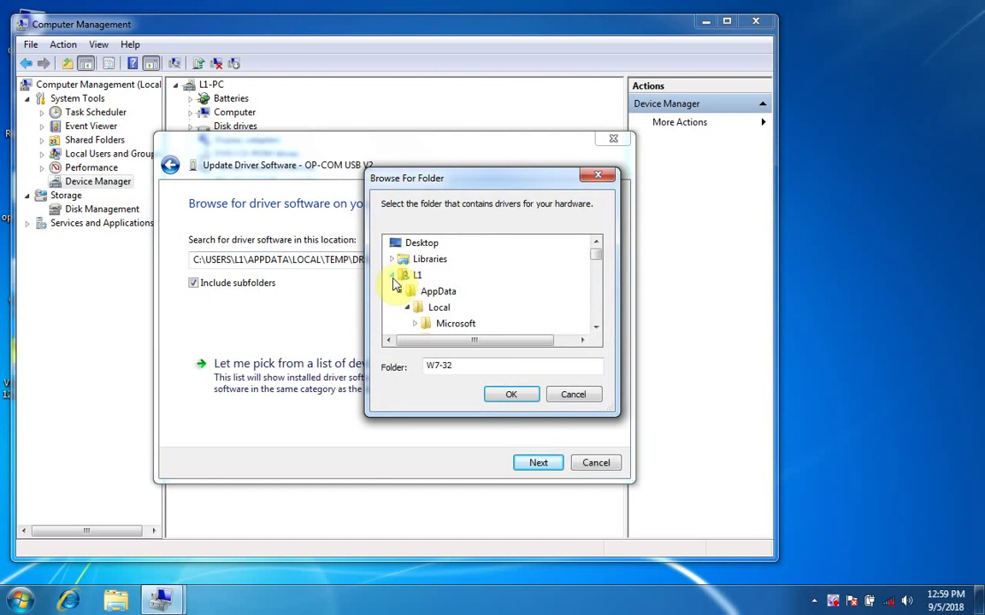
{"action": "left_click", "coordinate": [393, 275]}
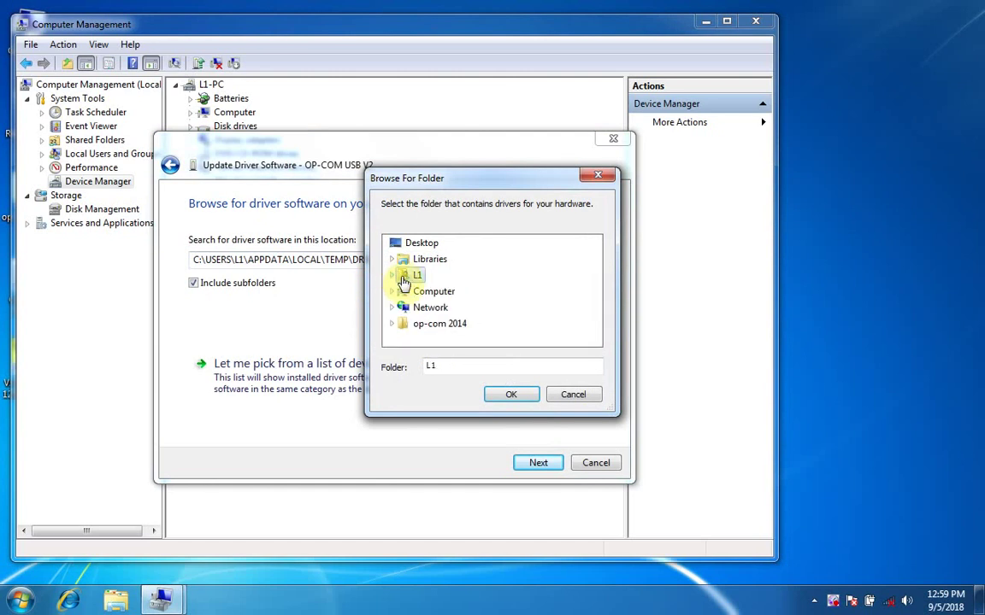
{"action": "left_click", "coordinate": [407, 323]}
{"action": "left_click", "coordinate": [435, 341]}
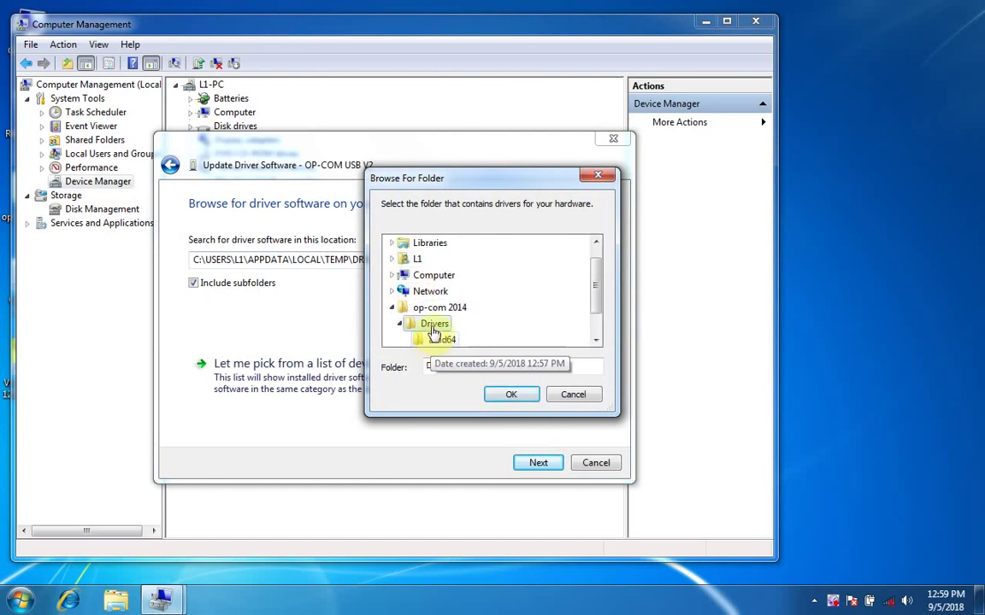
{"action": "left_click", "coordinate": [511, 394]}
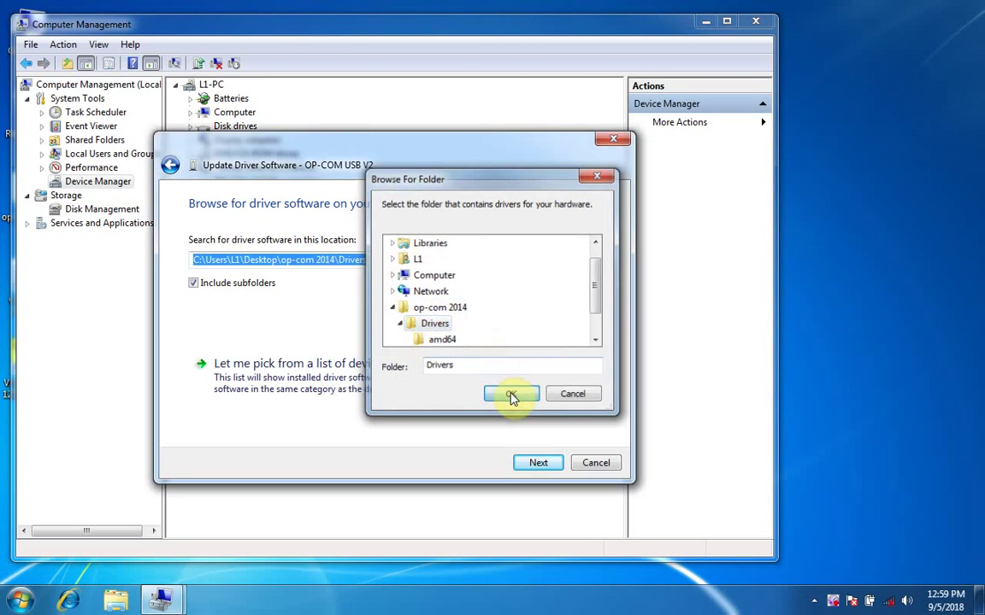
Install the OP-COM USB V2 driver despite the unverified publisher and finish the update wizard
{"action": "left_click", "coordinate": [536, 462]}
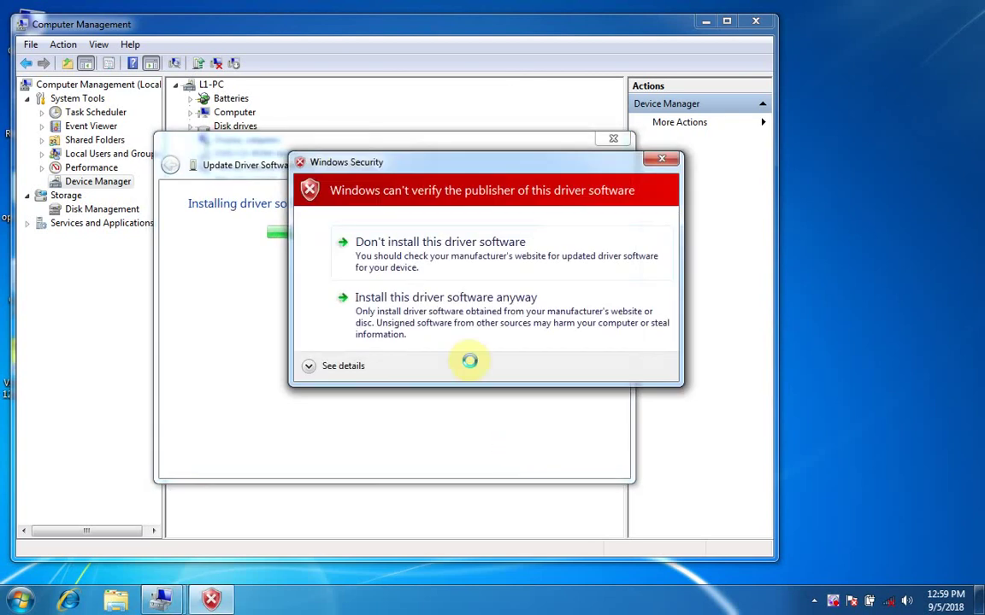
{"action": "left_click", "coordinate": [438, 305]}
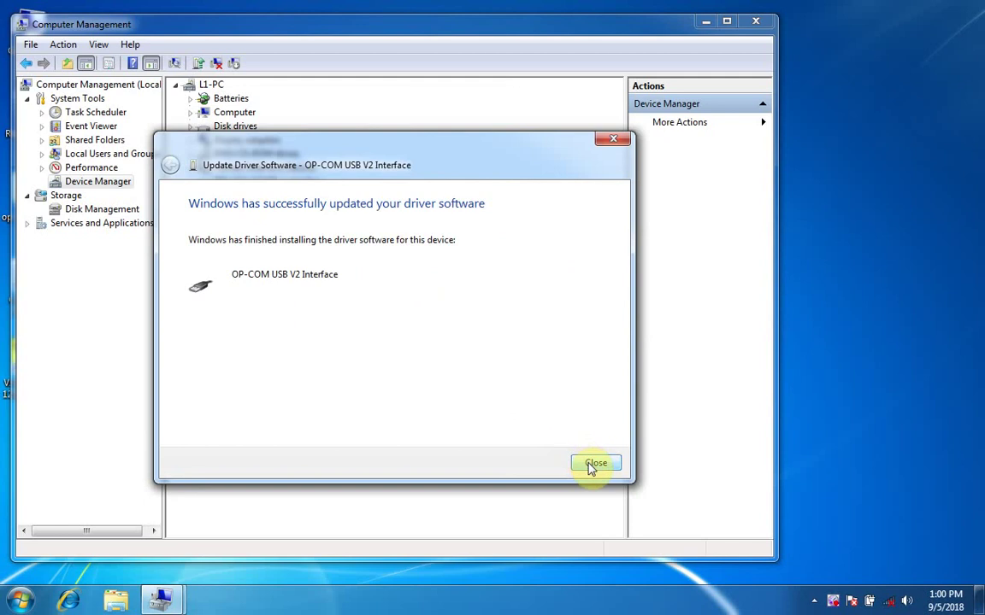
{"action": "left_click", "coordinate": [593, 465]}
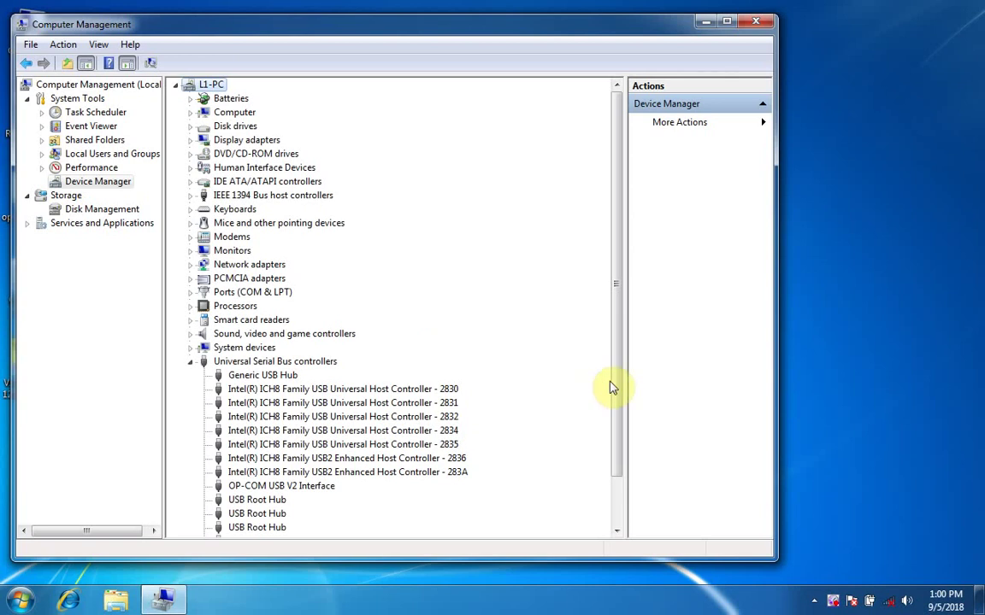
Check the OP-COM USB V2 Interface entry under Universal Serial Bus controllers and close Computer Management
{"action": "left_click_drag", "start_coordinate": [617, 393], "coordinate": [617, 475]}
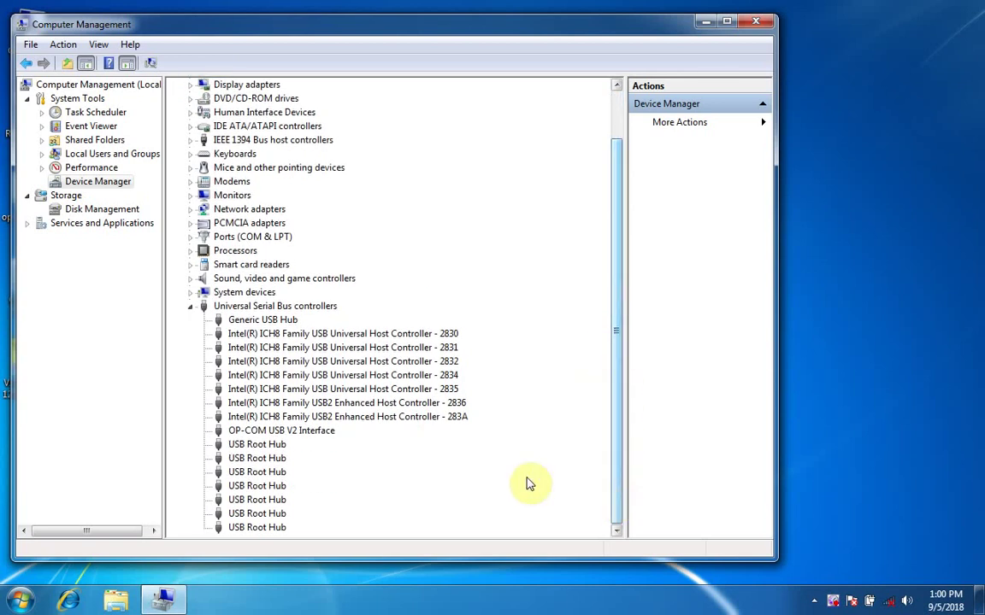
{"action": "left_click", "coordinate": [306, 434]}
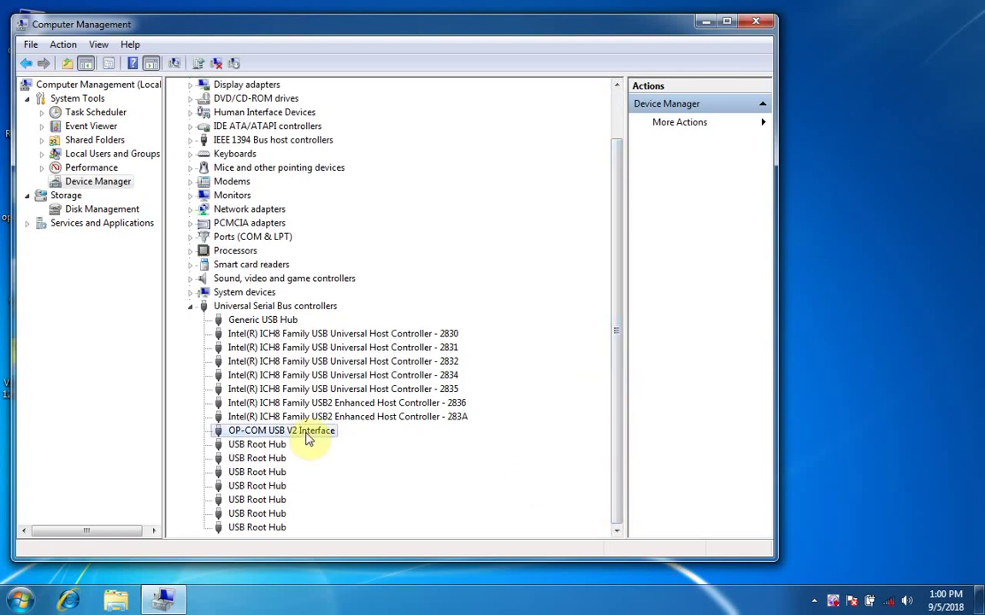
{"action": "scroll", "coordinate": [308, 438], "scroll_direction": "up", "scroll_amount": 2}
{"action": "left_click", "coordinate": [756, 22]}
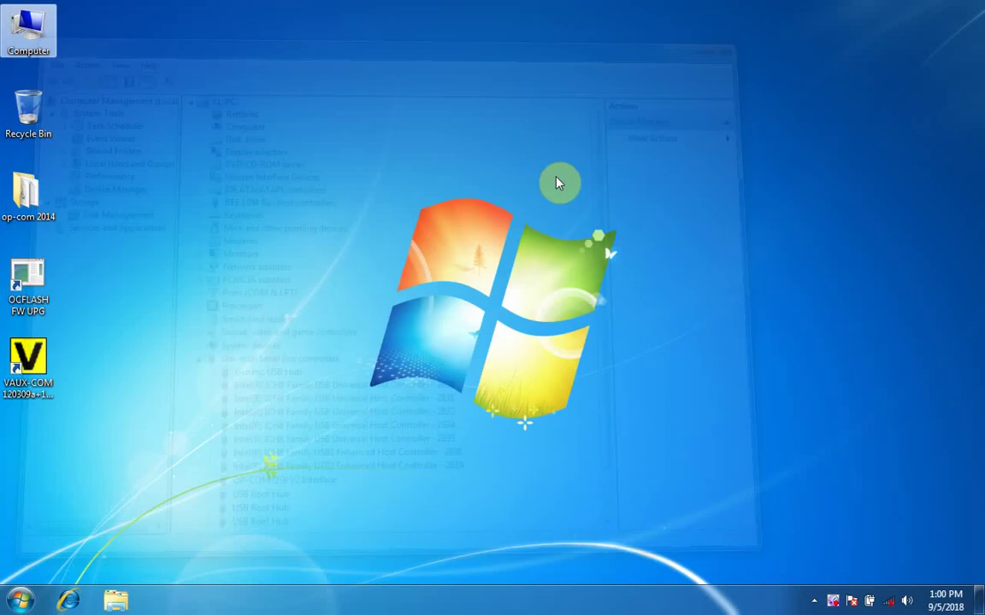
Launch VAUX-COM 120309a from its desktop shortcut as administrator and open its settings
{"action": "right_click", "coordinate": [31, 350]}
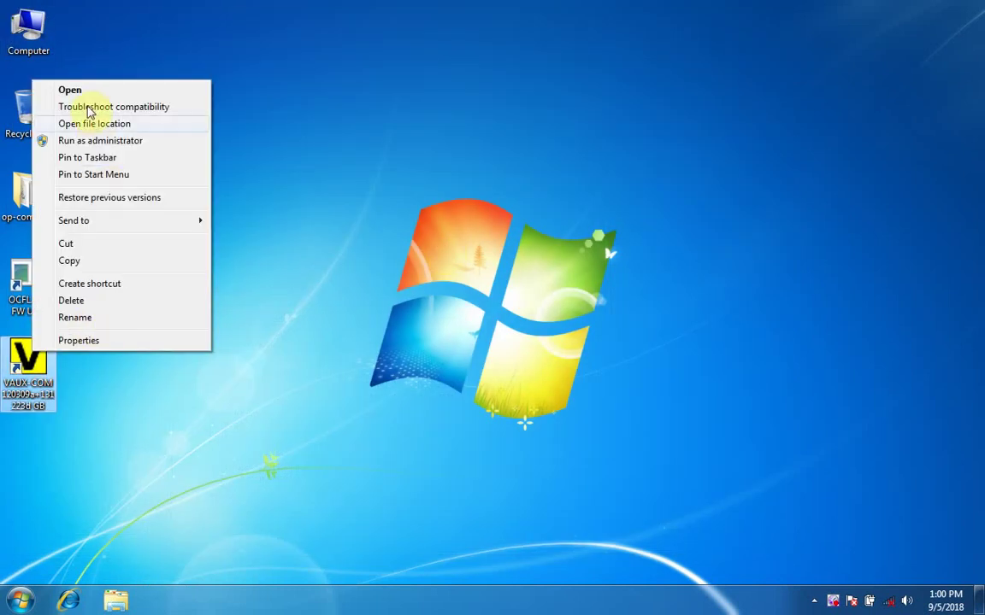
{"action": "left_click", "coordinate": [93, 141]}
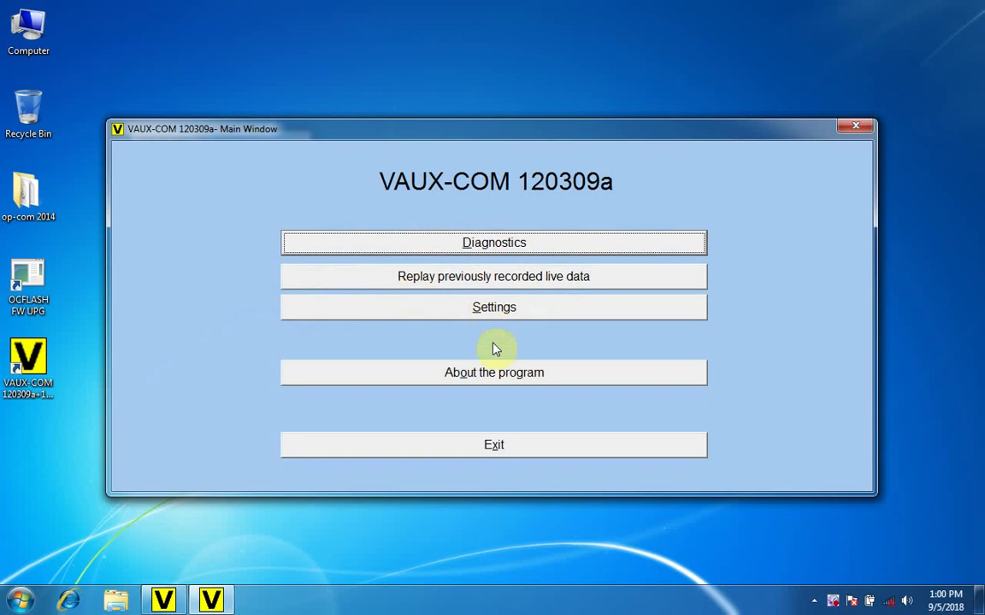
{"action": "left_click", "coordinate": [498, 309]}
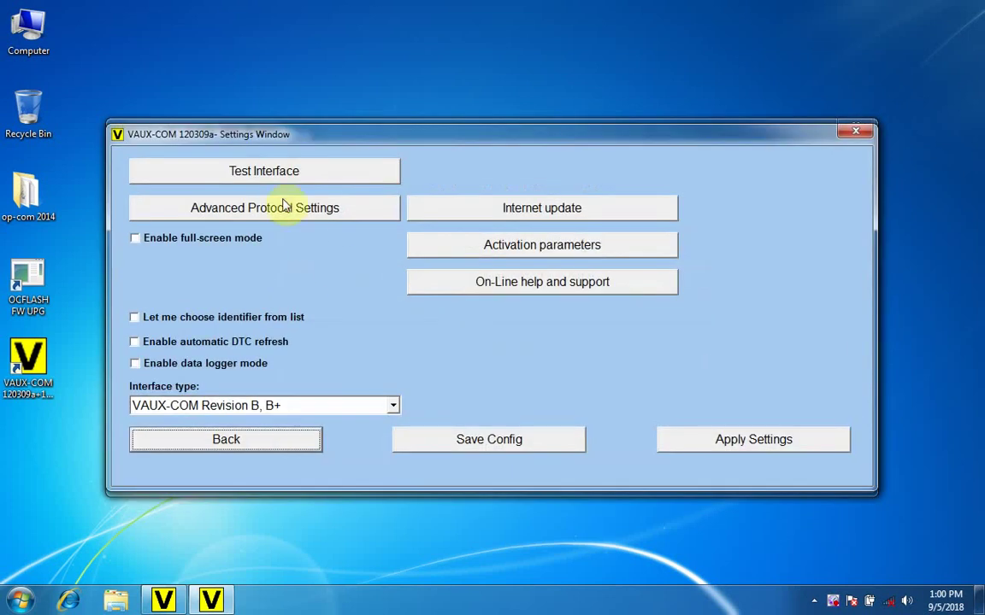
Run the interface test, close its results and save the VAUX-COM configuration
{"action": "left_click", "coordinate": [272, 177]}
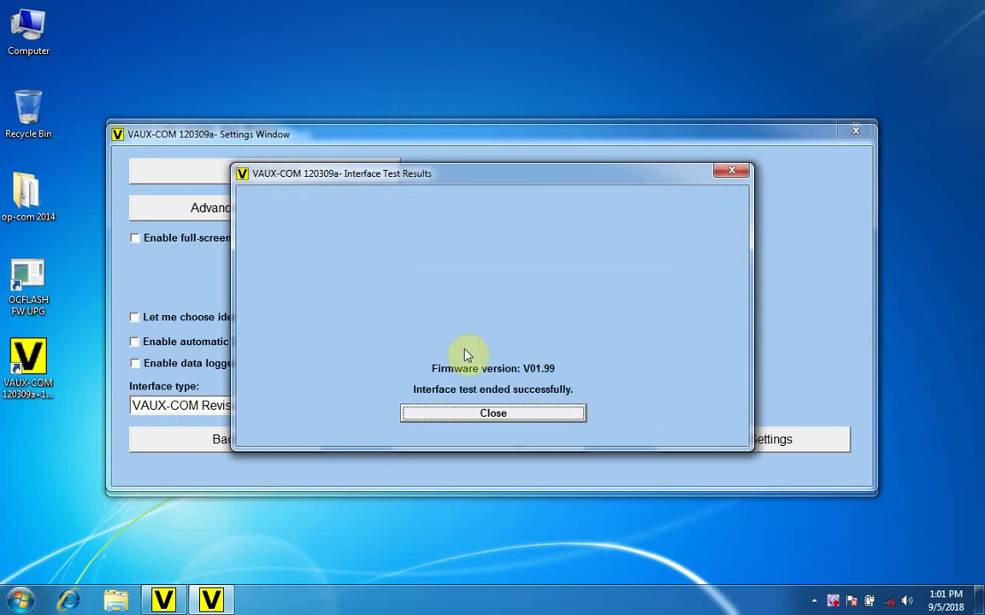
{"action": "left_click", "coordinate": [506, 414]}
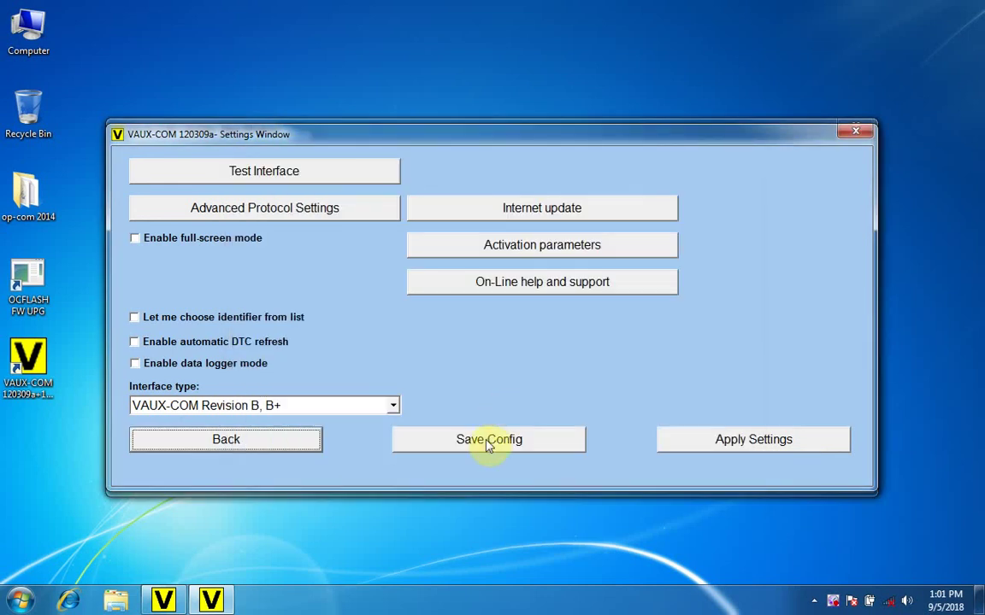
{"action": "left_click", "coordinate": [488, 438]}
{"action": "left_click", "coordinate": [472, 328]}
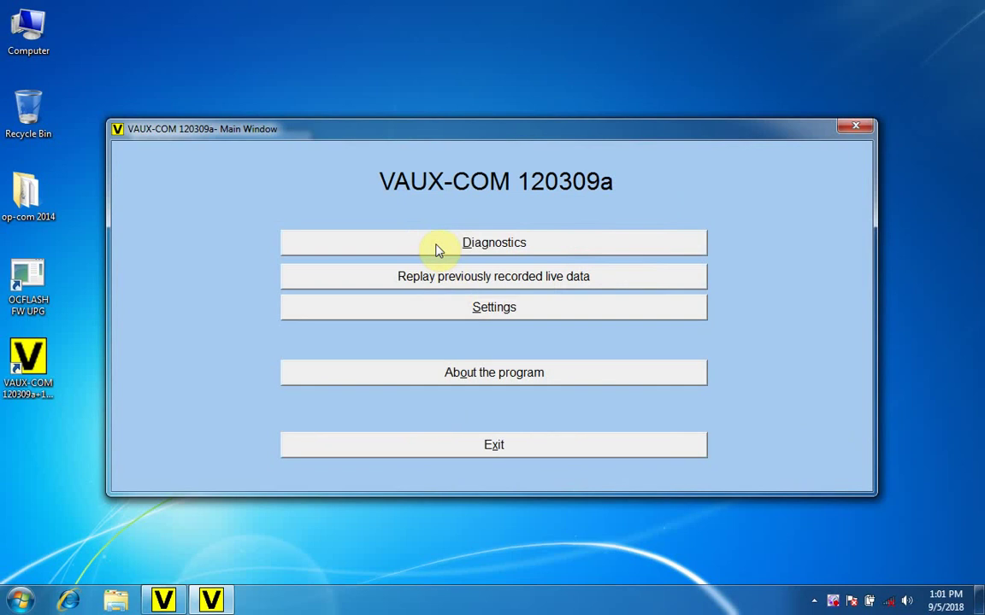
Identify the connected car through diagnostics with Automatic Vehicle Identification, using the KWP-2000 protocol
{"action": "left_click", "coordinate": [436, 248]}
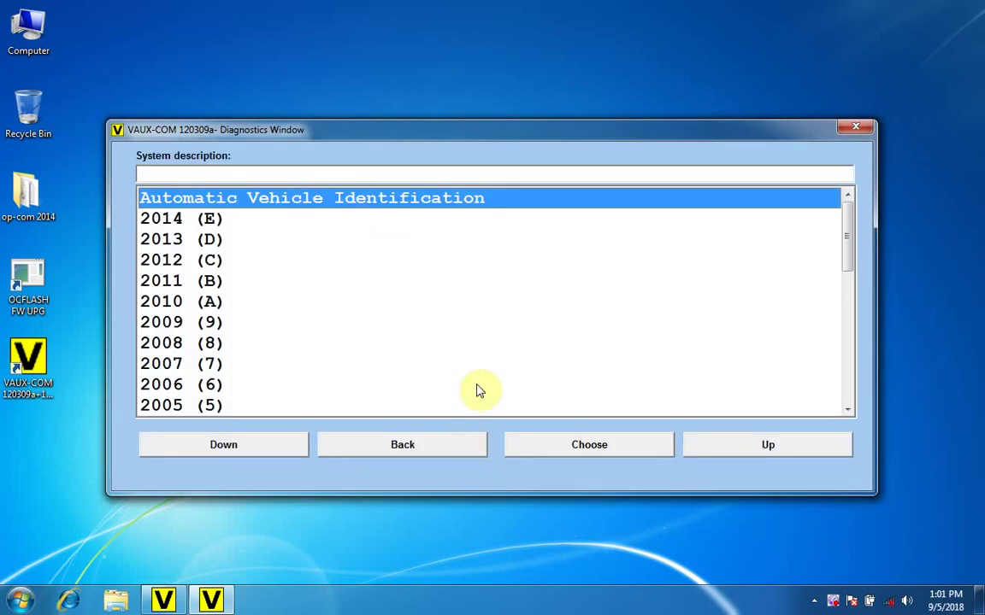
{"action": "double_click", "coordinate": [431, 201]}
{"action": "left_click", "coordinate": [220, 63]}
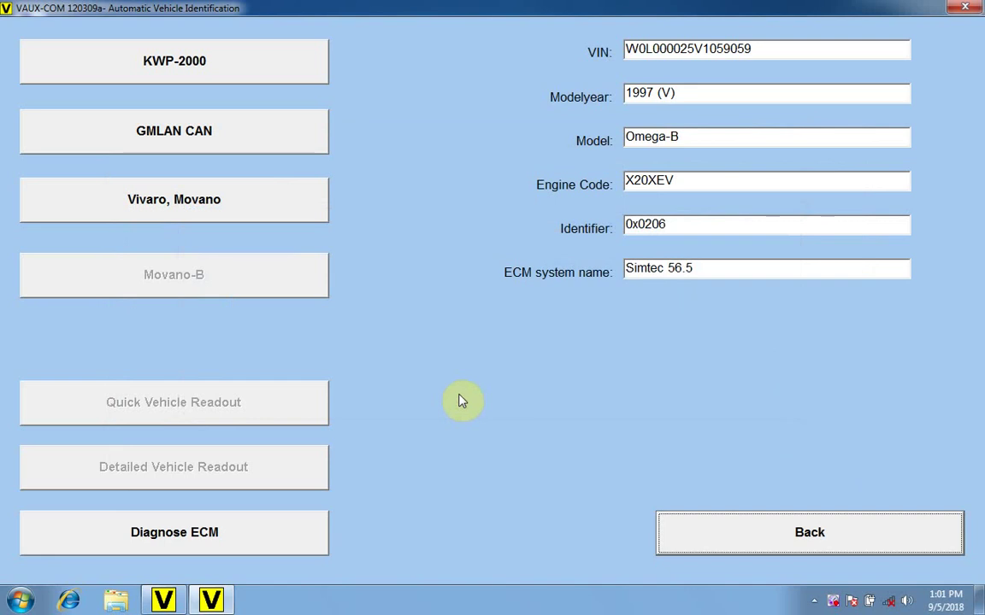
Connect to the identified car's engine control unit, read its stored fault codes and return to the communication window
{"action": "left_click", "coordinate": [195, 534]}
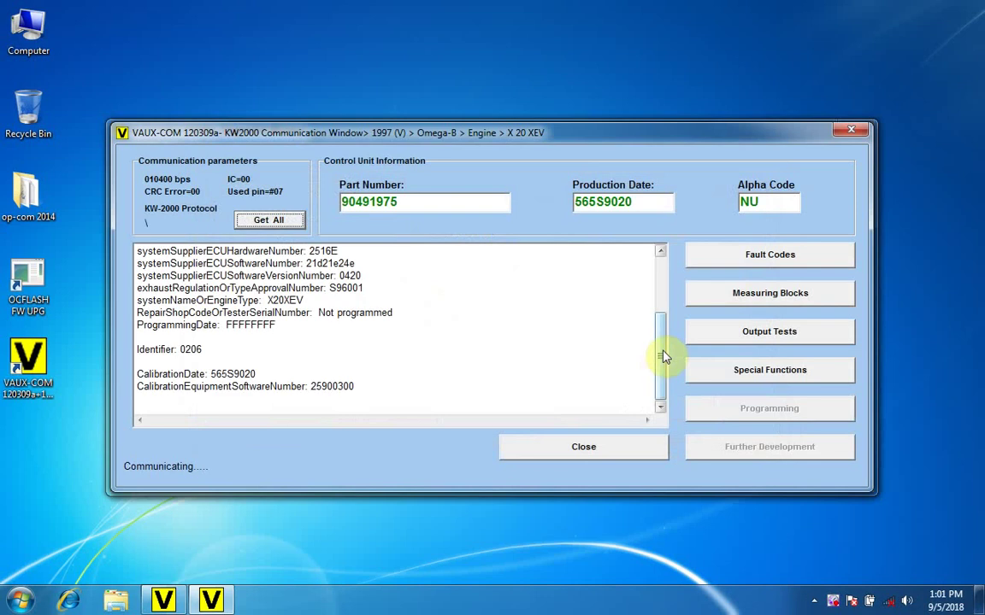
{"action": "left_click", "coordinate": [803, 259]}
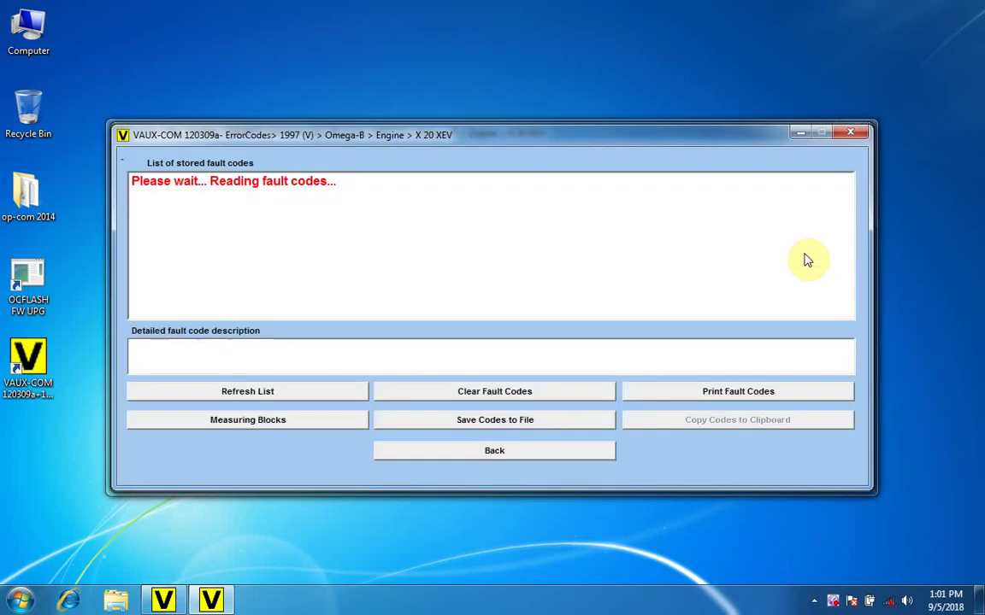
{"action": "left_click", "coordinate": [518, 453]}
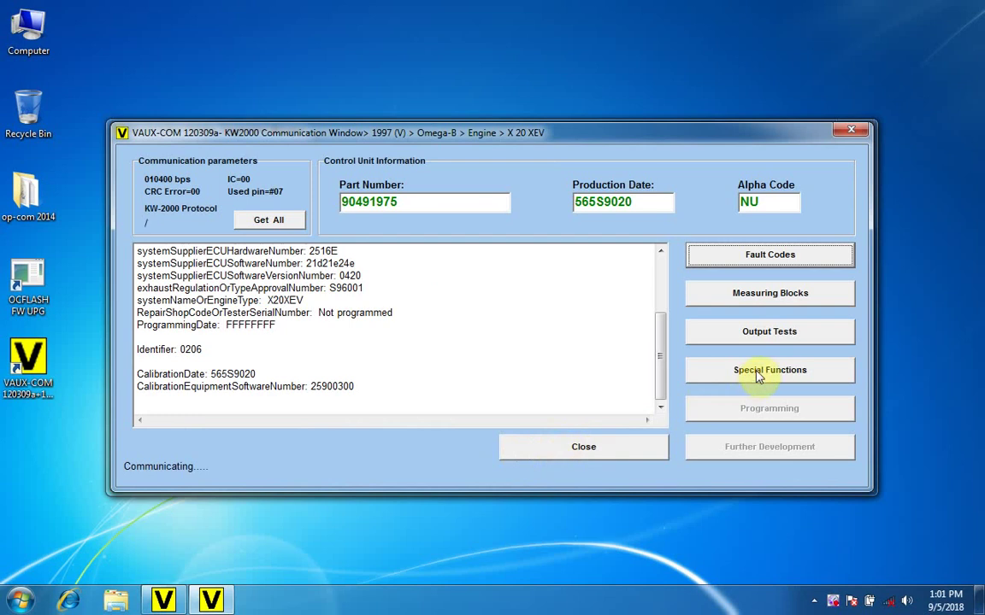
Open the special functions for the X 20 XEV engine control unit
{"action": "left_click", "coordinate": [758, 373]}
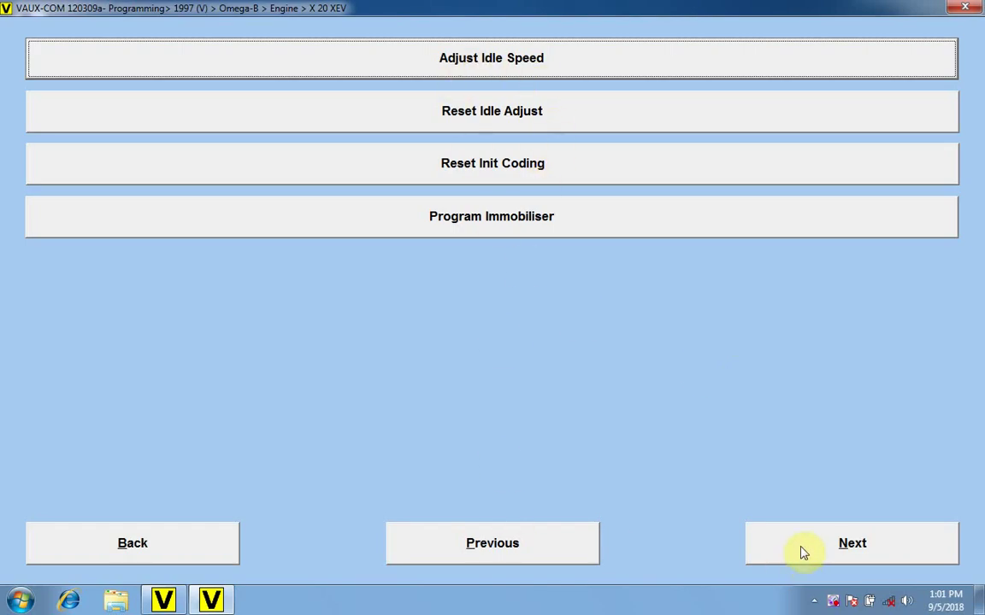
Leave the special functions, close the engine control unit's communication window and return to the model year list
{"action": "left_click", "coordinate": [184, 542]}
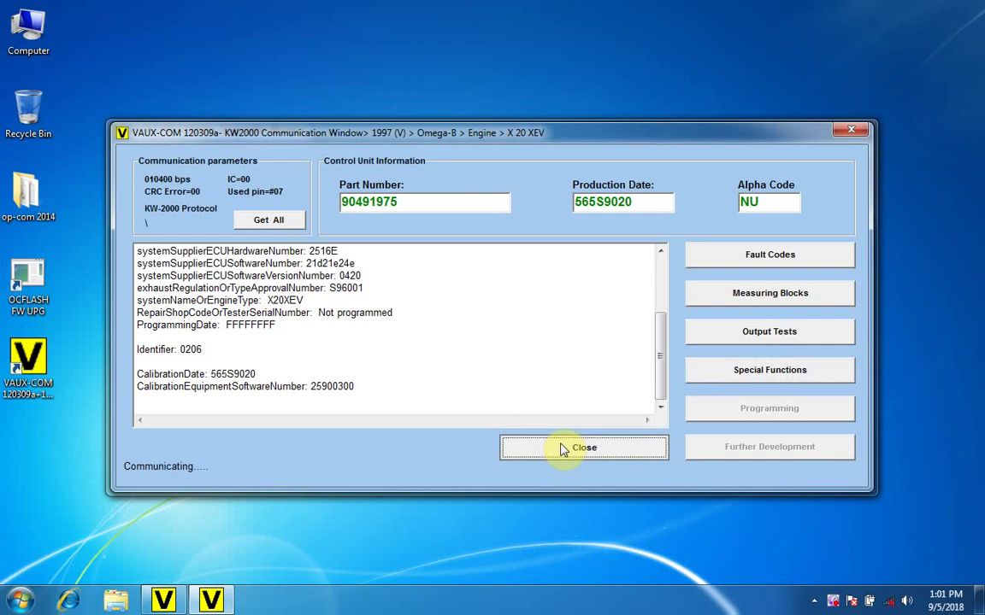
{"action": "left_click", "coordinate": [564, 449]}
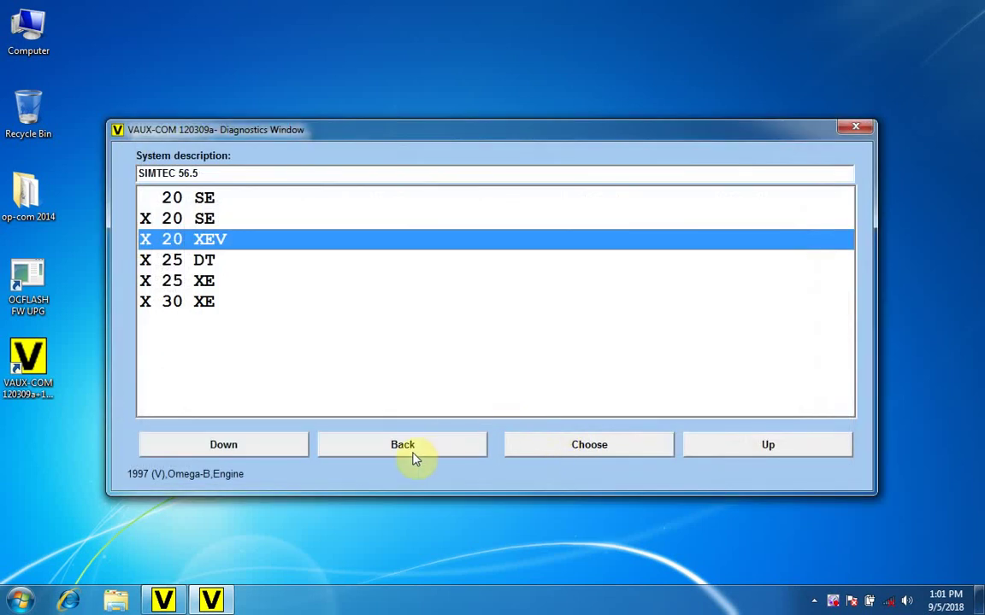
{"action": "left_click", "coordinate": [409, 445]}
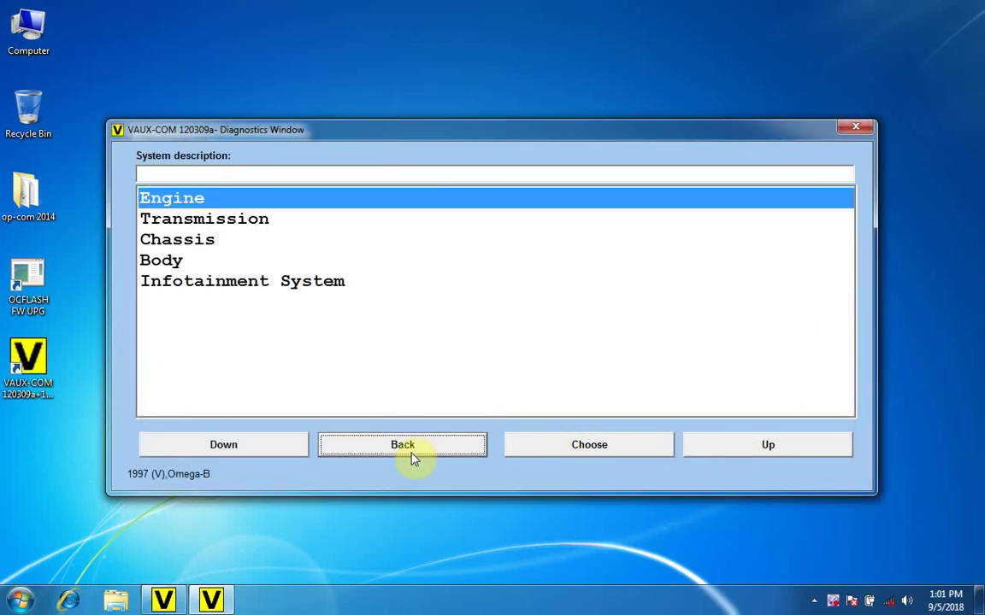
{"action": "left_click", "coordinate": [411, 455]}
{"action": "left_click", "coordinate": [411, 455]}
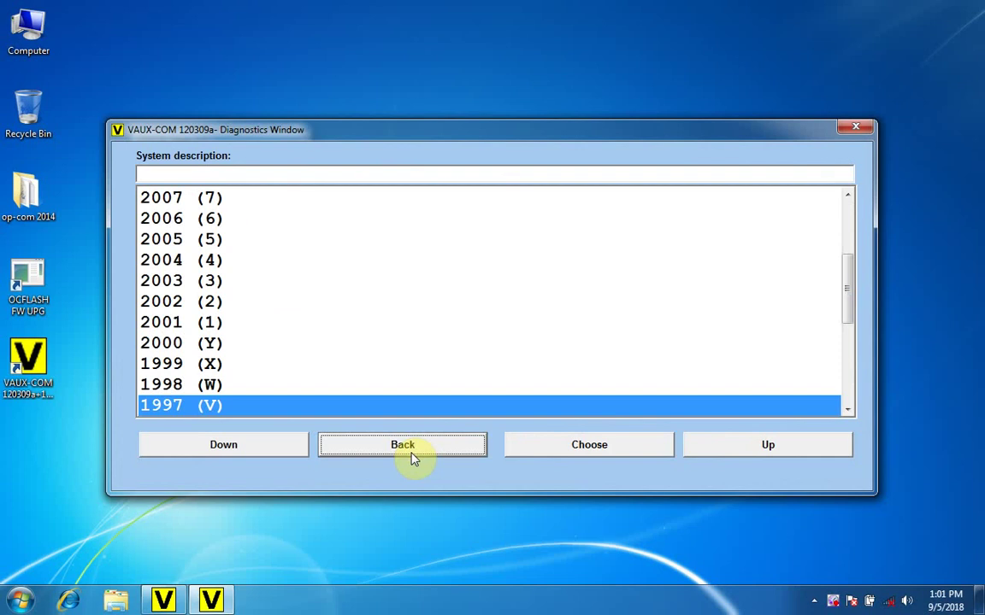
View the car models offered for 1987 (H) and GM based SAAB, returning to the model year list after each
{"action": "left_click_drag", "start_coordinate": [846, 308], "coordinate": [853, 396]}
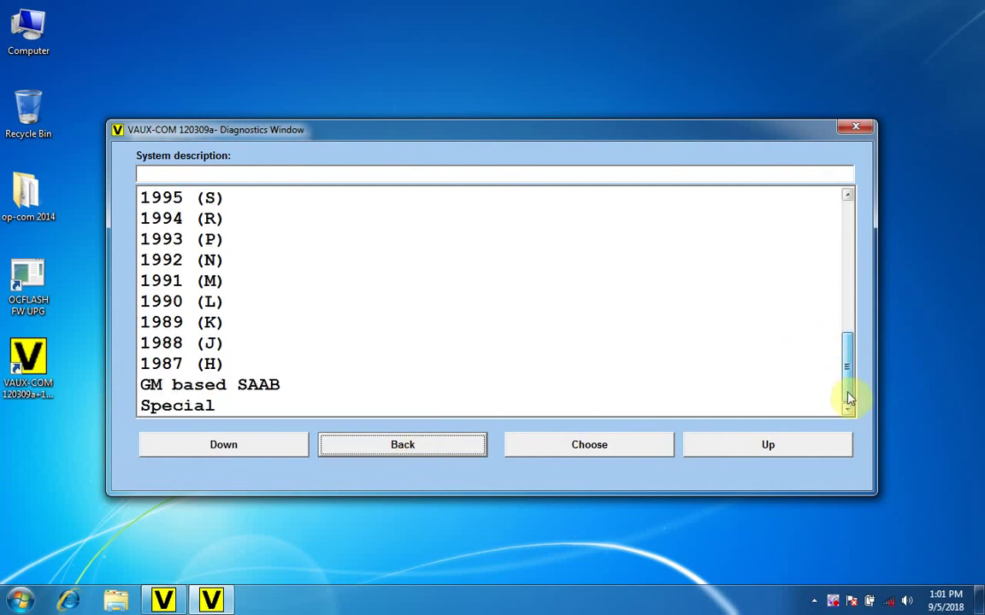
{"action": "left_click", "coordinate": [237, 365]}
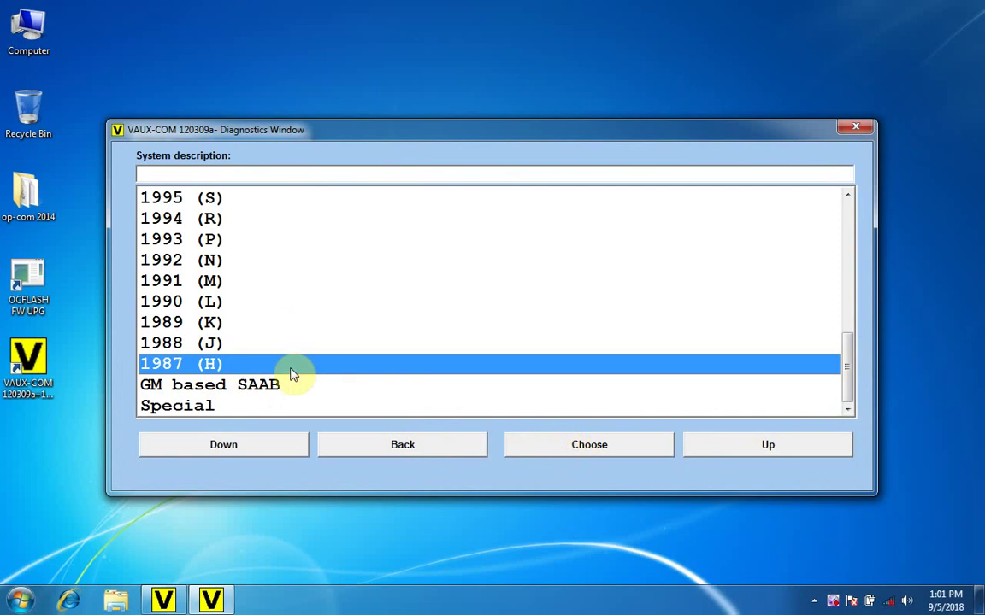
{"action": "double_click", "coordinate": [199, 365]}
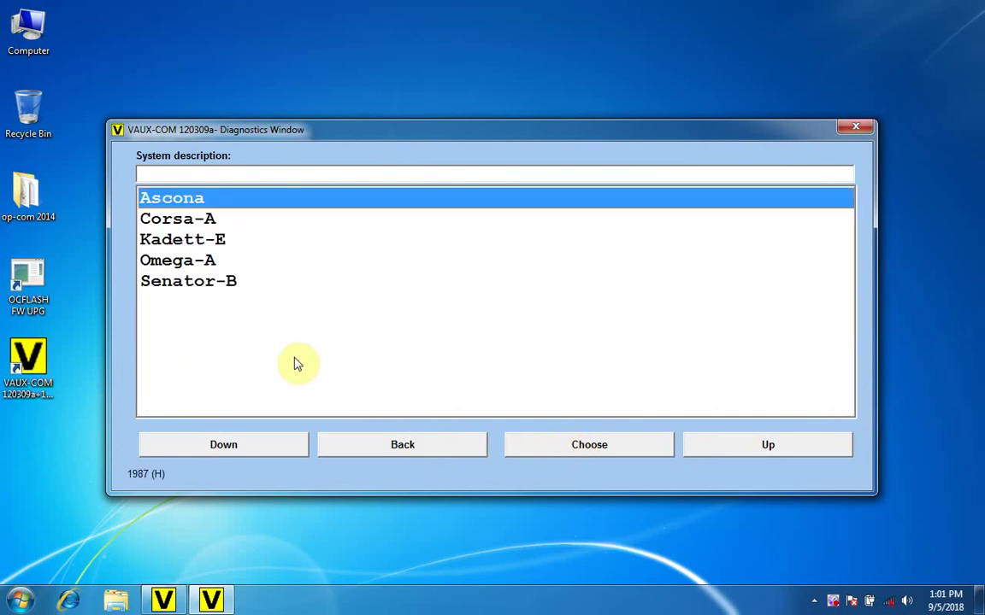
{"action": "left_click", "coordinate": [395, 443]}
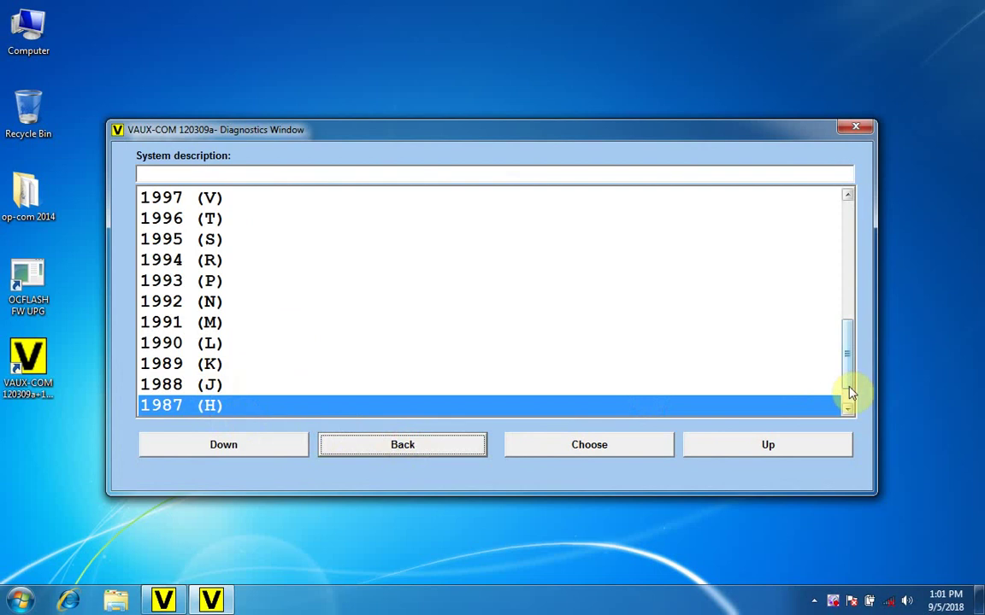
{"action": "scroll", "coordinate": [848, 398], "scroll_direction": "down", "scroll_amount": 1}
{"action": "double_click", "coordinate": [260, 384]}
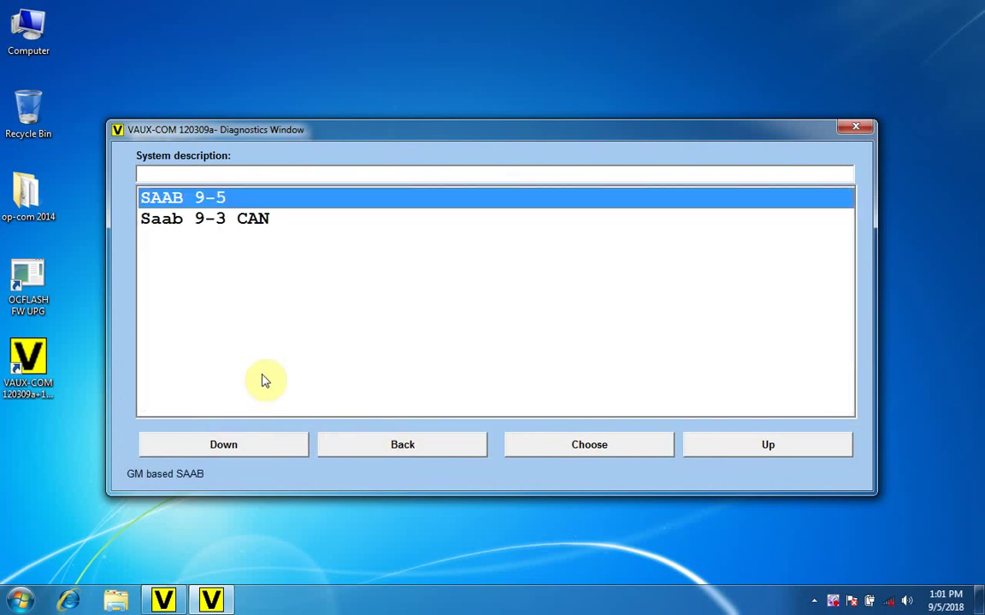
{"action": "left_click", "coordinate": [391, 442]}
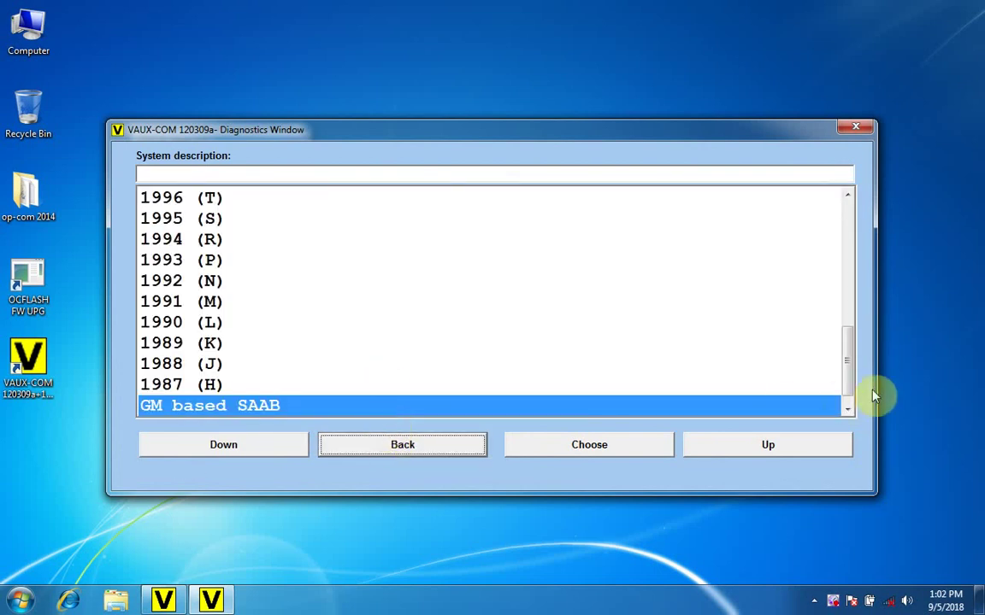
Browse the Special category through Opel to the PSG5 diesel pump system and return to the model year list
{"action": "scroll", "coordinate": [851, 391], "scroll_direction": "down", "scroll_amount": 1}
{"action": "left_click", "coordinate": [171, 413]}
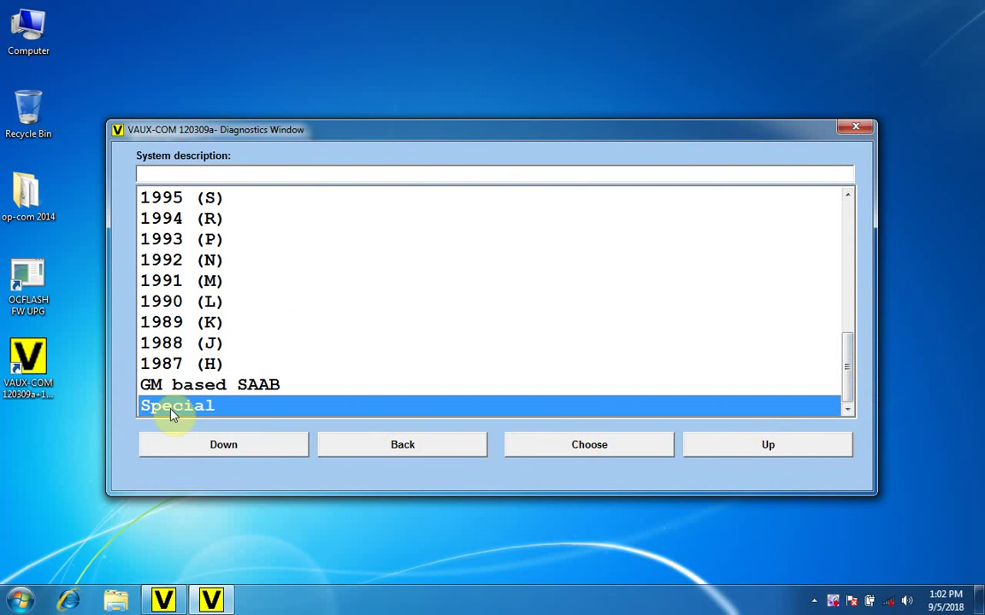
{"action": "double_click", "coordinate": [170, 414]}
{"action": "double_click", "coordinate": [159, 203]}
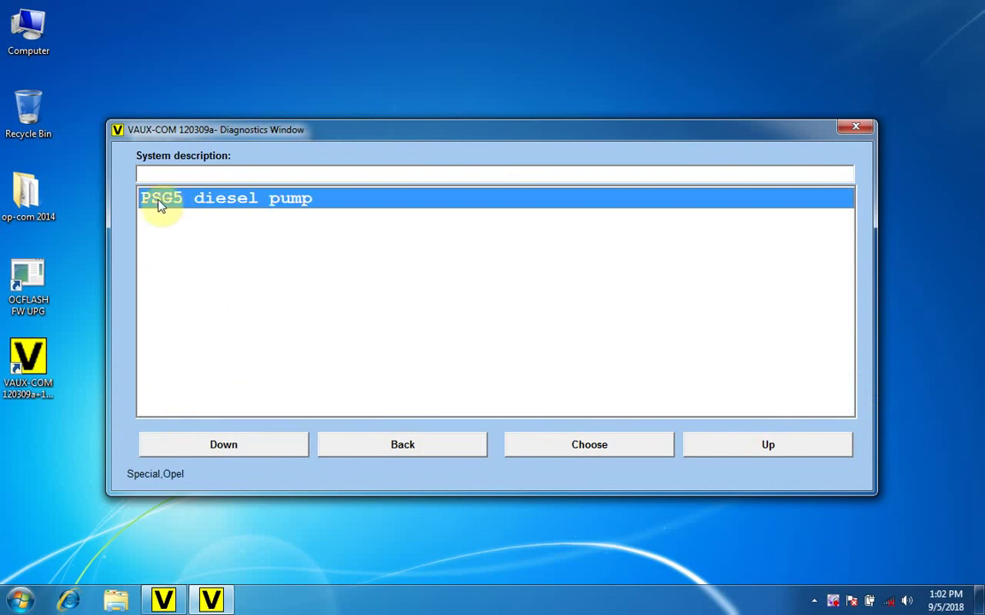
{"action": "double_click", "coordinate": [170, 202]}
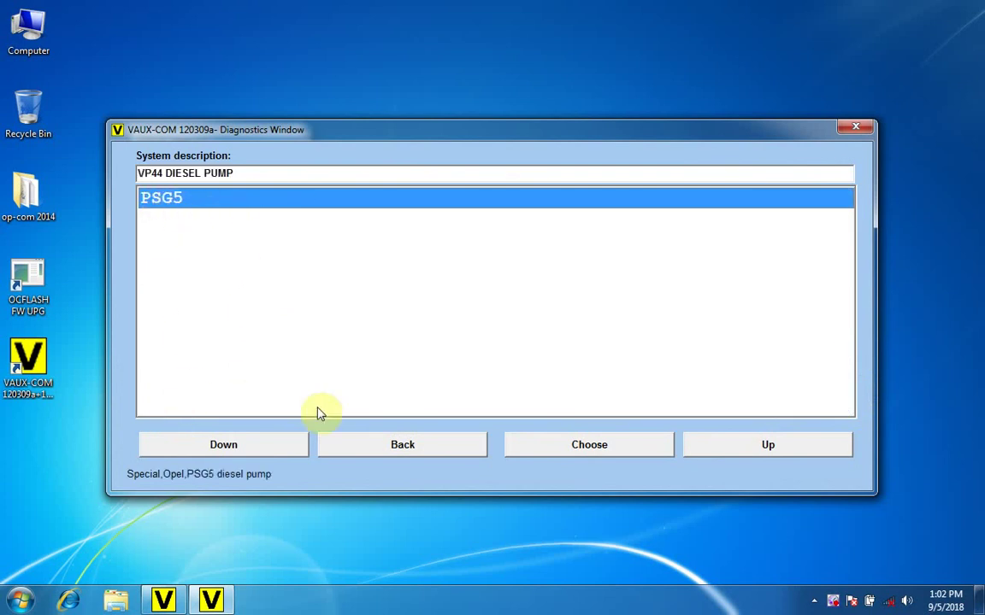
{"action": "left_click", "coordinate": [372, 457]}
{"action": "left_click", "coordinate": [373, 455]}
{"action": "left_click", "coordinate": [373, 455]}
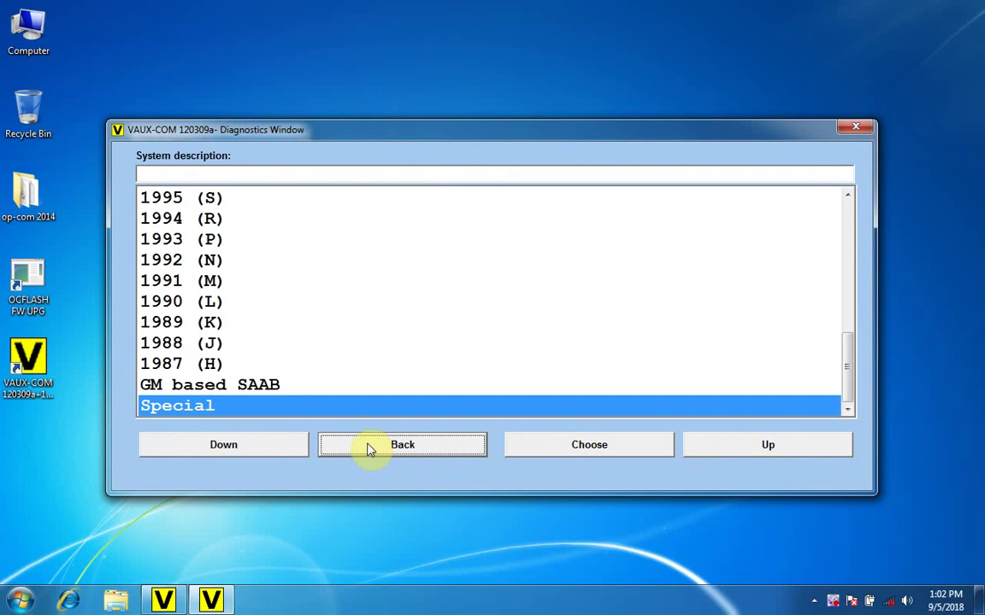
View the car models offered for 1988 (J), 1996 (T) and 2003 (3), returning to the year list each time
{"action": "double_click", "coordinate": [185, 343]}
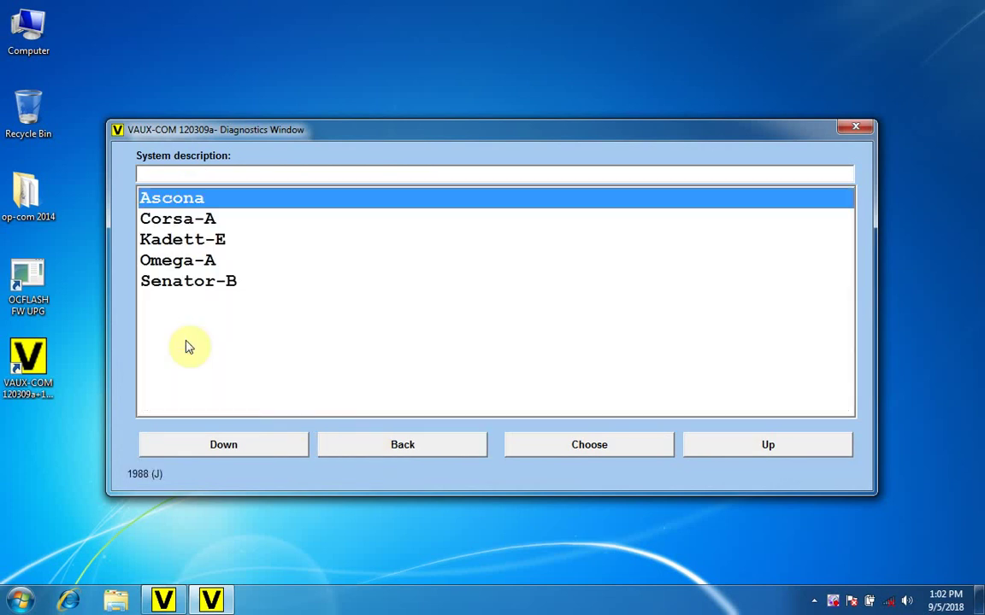
{"action": "left_click", "coordinate": [418, 450]}
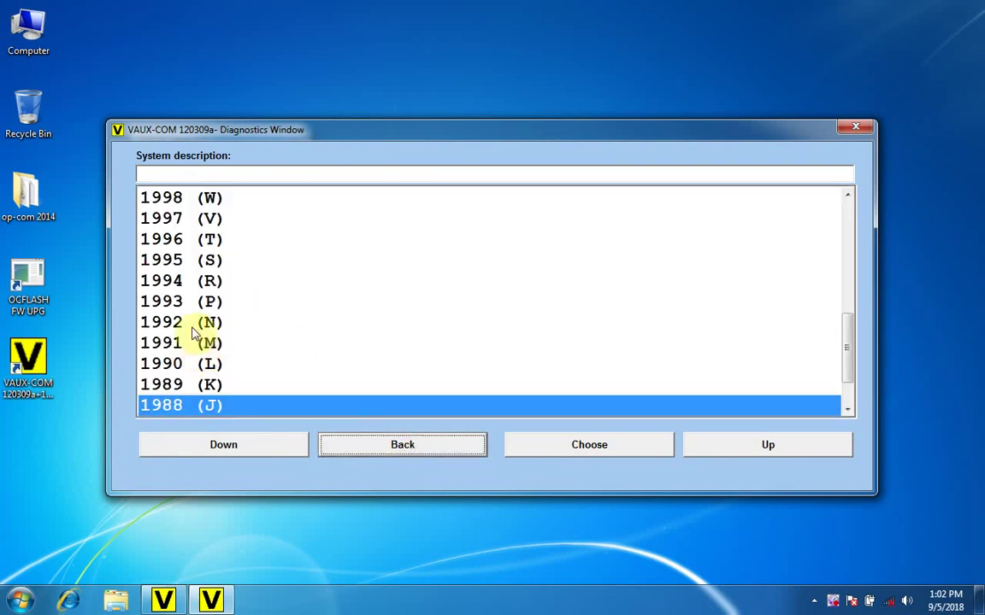
{"action": "left_click", "coordinate": [178, 242]}
{"action": "double_click", "coordinate": [179, 243]}
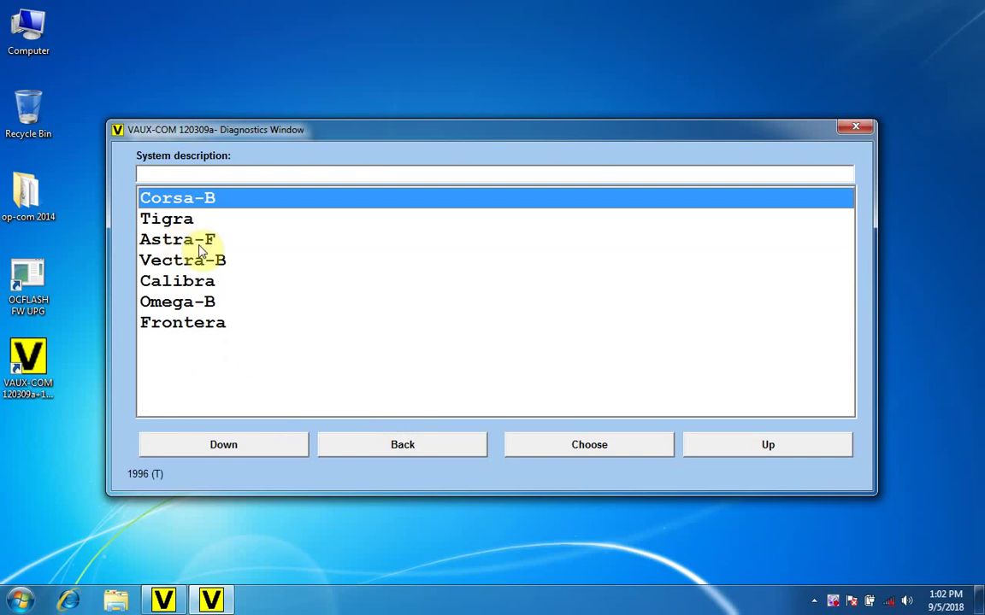
{"action": "left_click", "coordinate": [402, 453]}
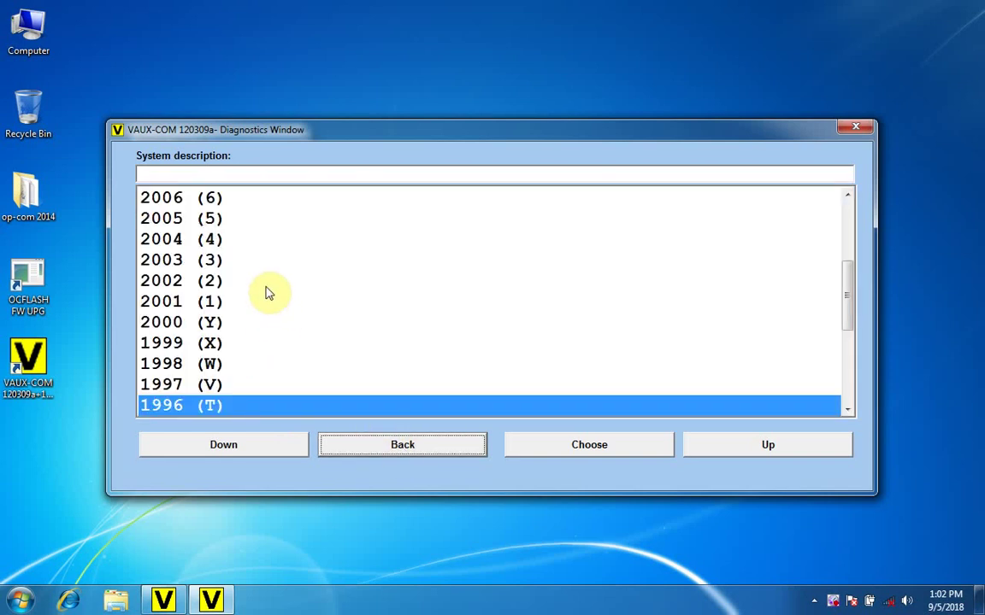
{"action": "double_click", "coordinate": [188, 259]}
{"action": "left_click", "coordinate": [444, 456]}
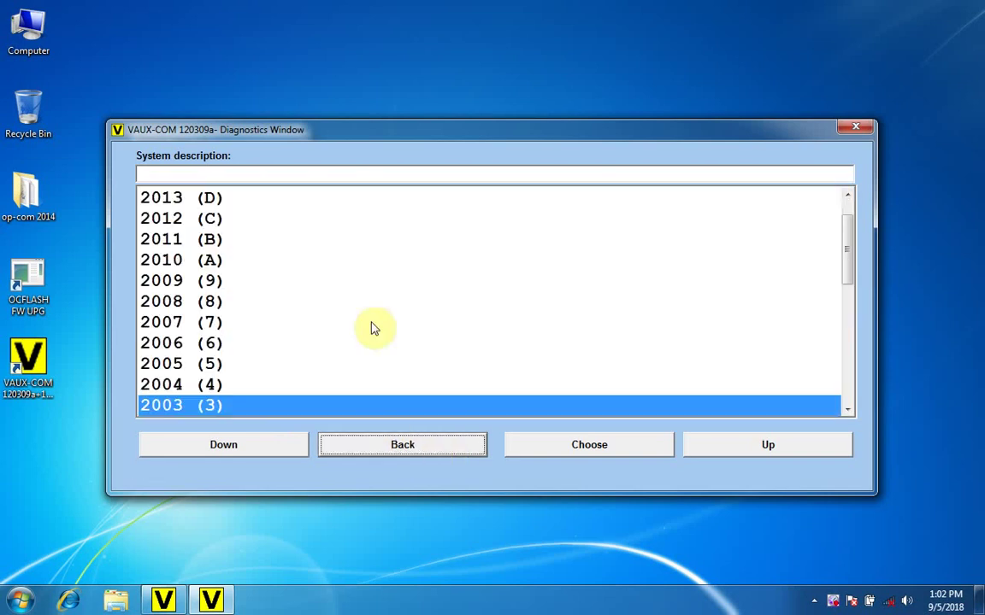
Look through the full list of car models supported for 2013 (D) and return to the year list
{"action": "left_click", "coordinate": [195, 202]}
{"action": "double_click", "coordinate": [195, 202]}
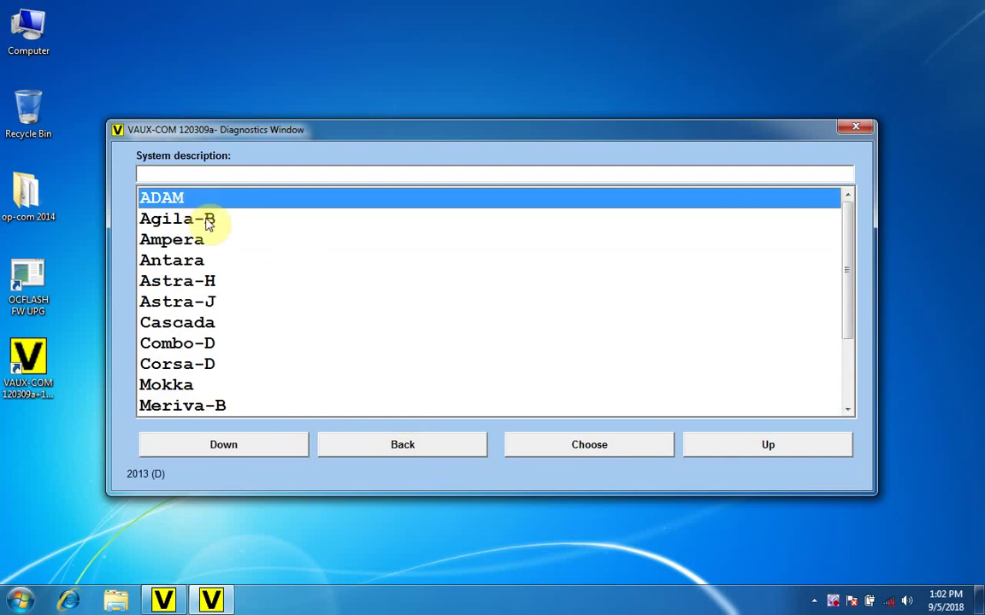
{"action": "scroll", "coordinate": [279, 297], "scroll_direction": "down", "scroll_amount": 1}
{"action": "scroll", "coordinate": [279, 297], "scroll_direction": "down", "scroll_amount": 1}
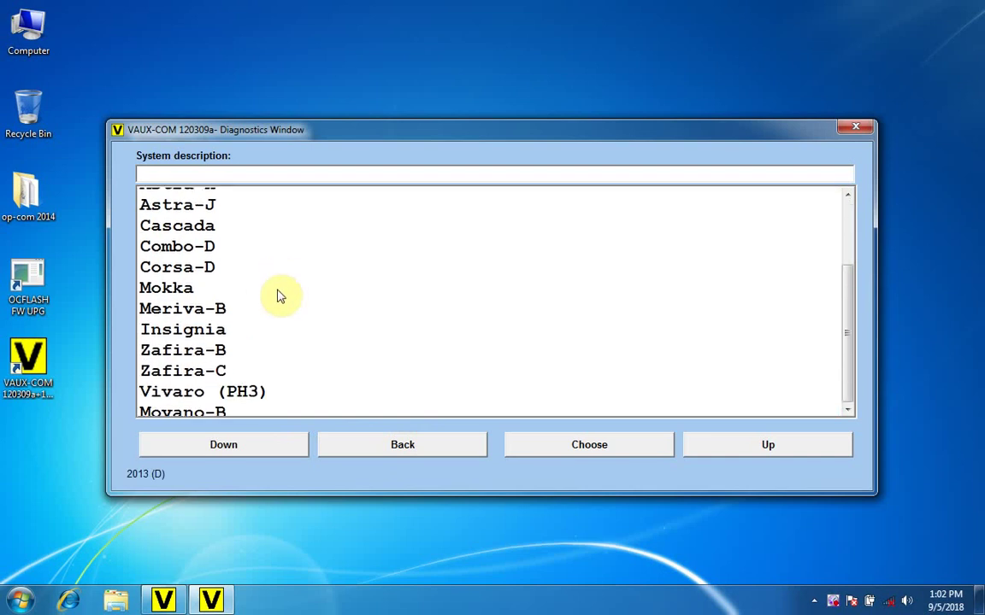
{"action": "left_click", "coordinate": [408, 448]}
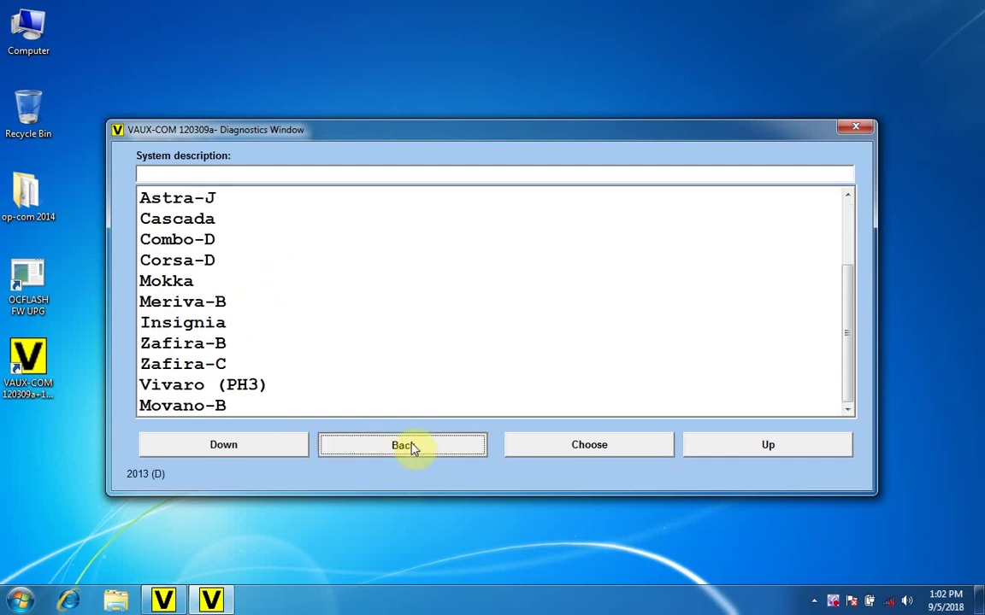
Look through the full list of car models supported for 2014 (E) and return to the year list
{"action": "double_click", "coordinate": [213, 220]}
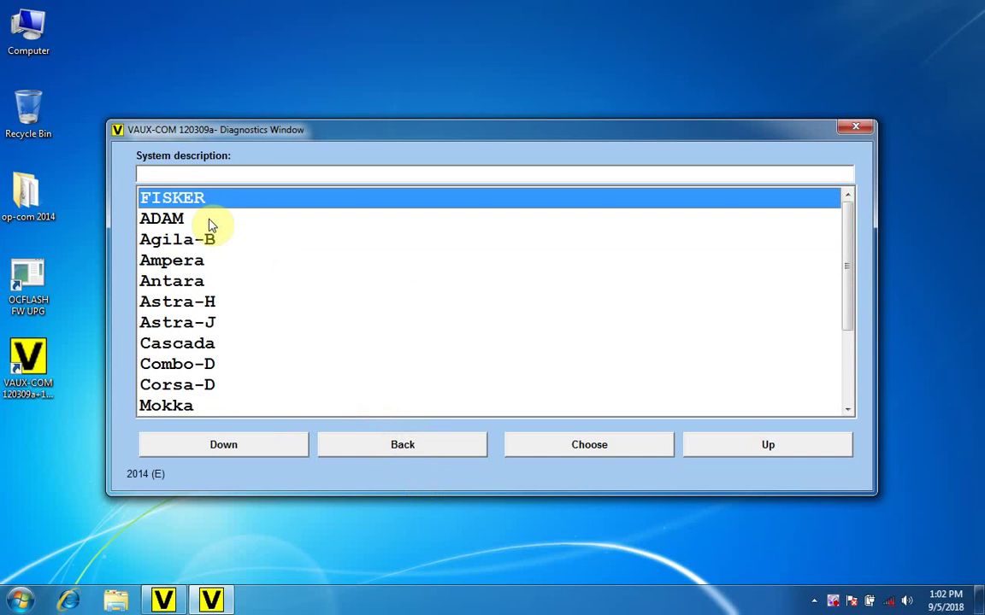
{"action": "left_click", "coordinate": [195, 408]}
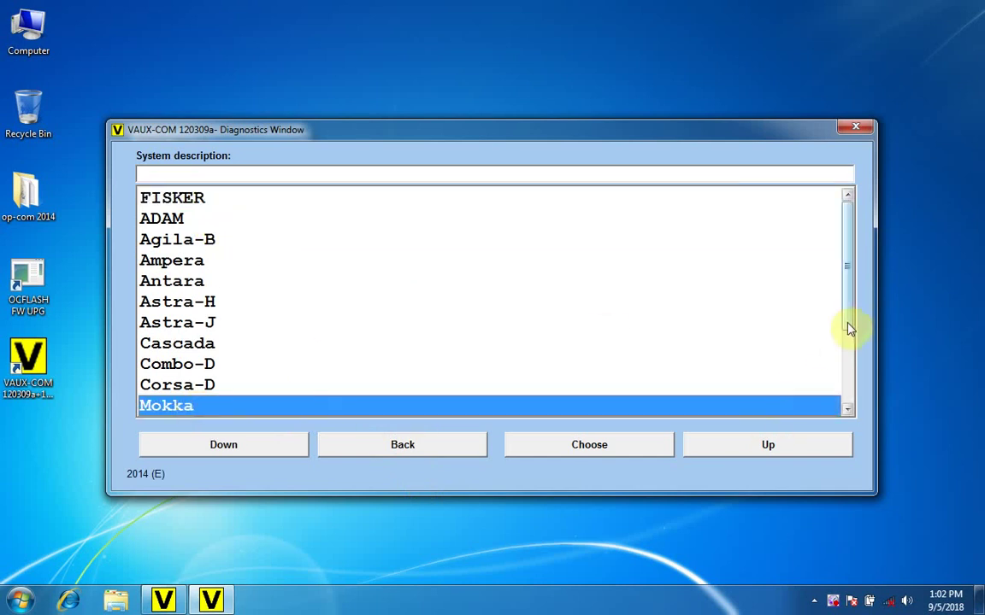
{"action": "left_click_drag", "start_coordinate": [849, 330], "coordinate": [853, 411]}
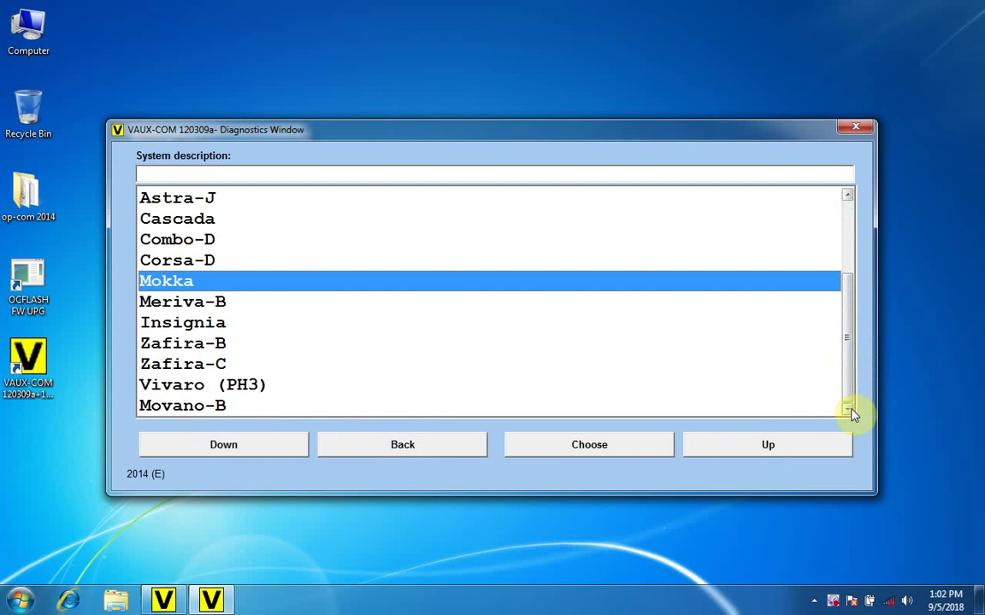
{"action": "left_click", "coordinate": [443, 451]}
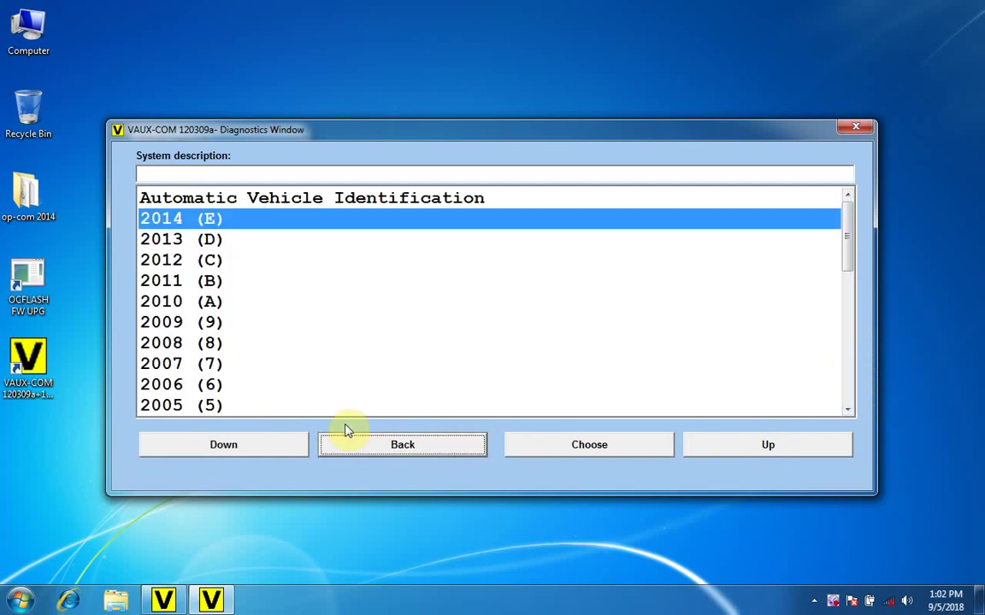
Look through the full list of car models supported for 2010 (A)
{"action": "left_click", "coordinate": [170, 304]}
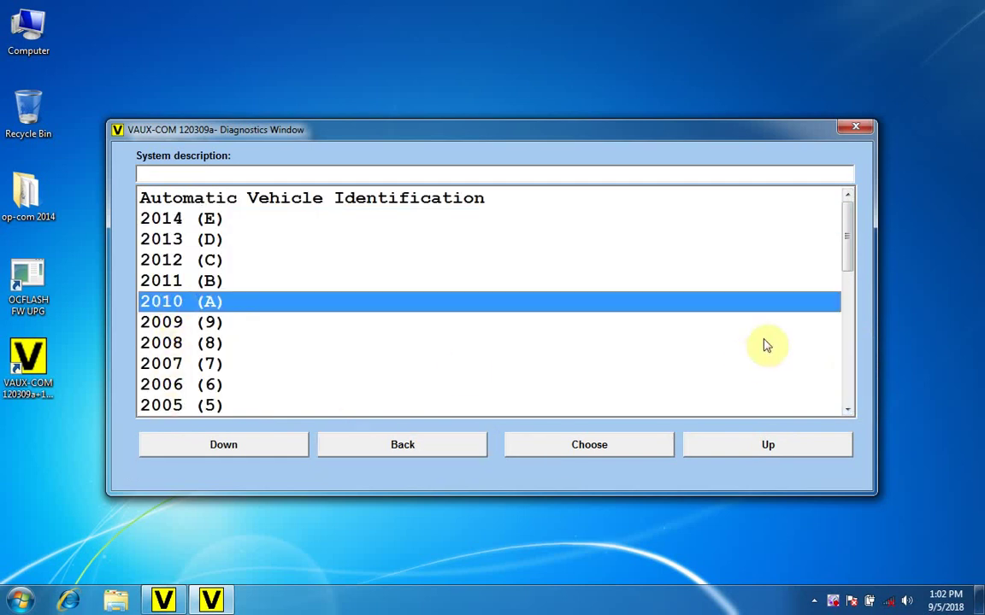
{"action": "double_click", "coordinate": [175, 301]}
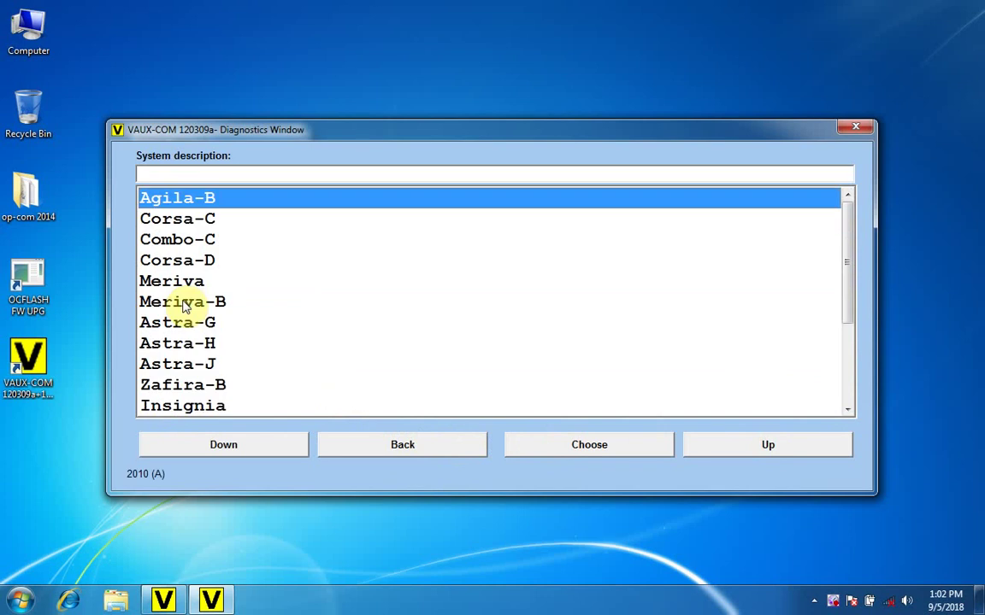
{"action": "left_click", "coordinate": [273, 408]}
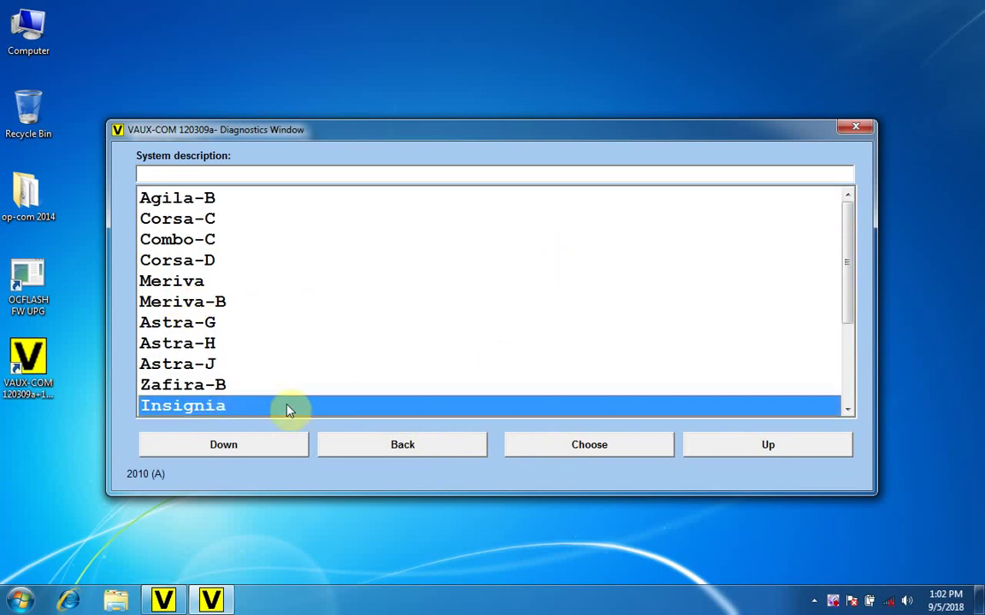
{"action": "left_click_drag", "start_coordinate": [853, 320], "coordinate": [848, 397]}
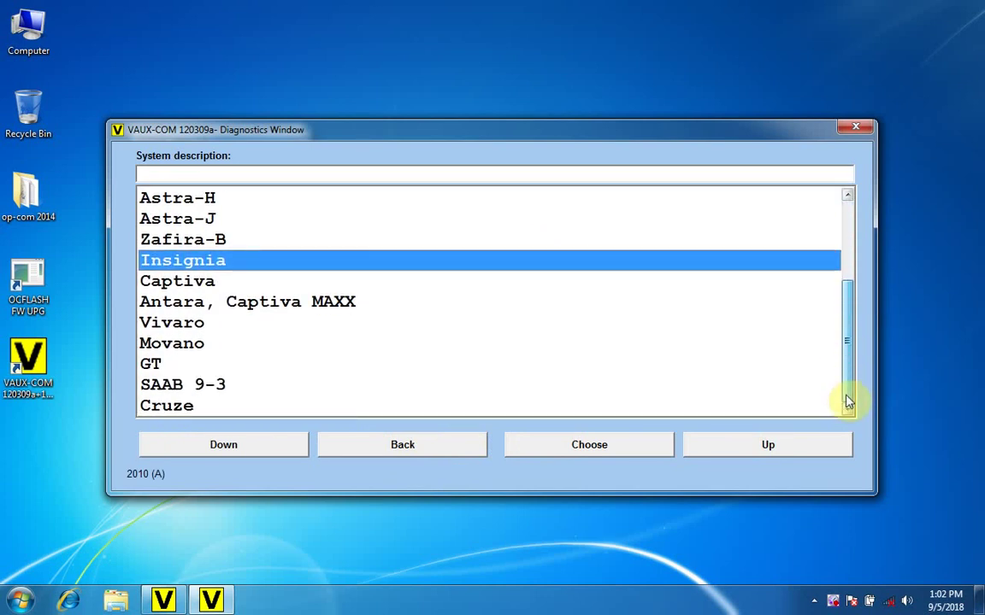
Leave the diagnostics window and exit VAUX-COM from its main window
{"action": "left_click", "coordinate": [441, 451]}
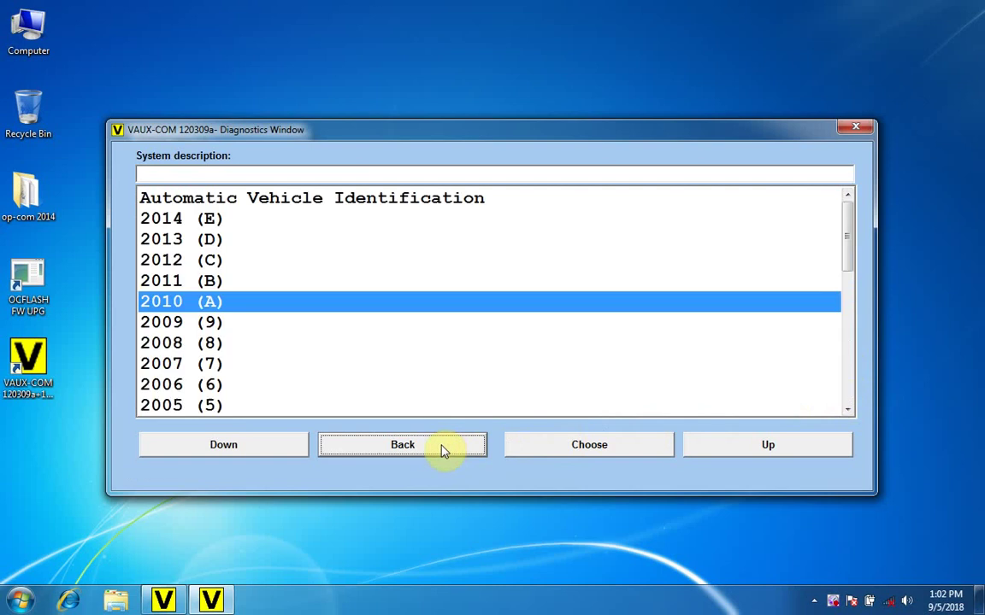
{"action": "left_click", "coordinate": [438, 450]}
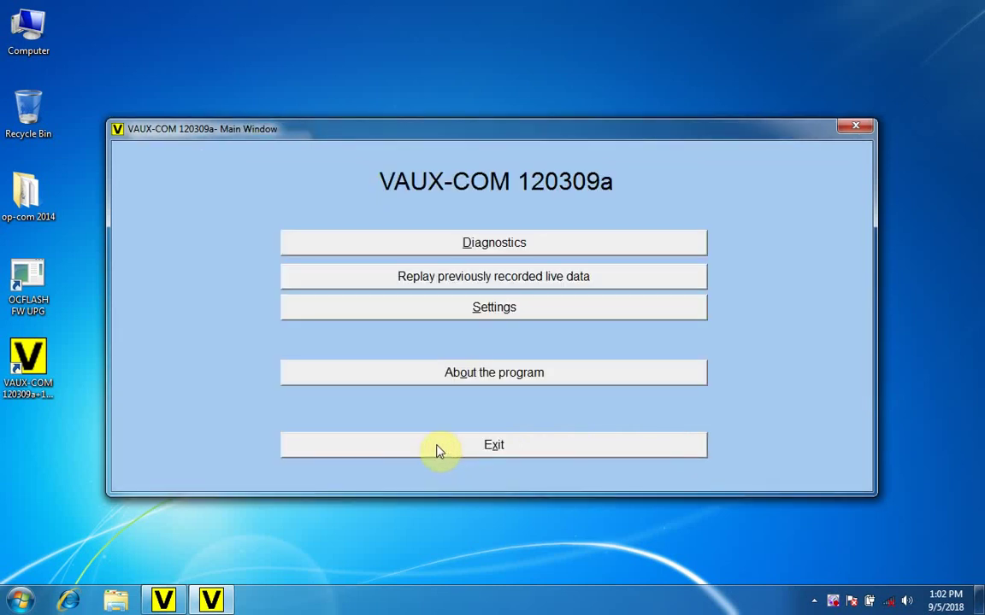
{"action": "left_click", "coordinate": [435, 452]}
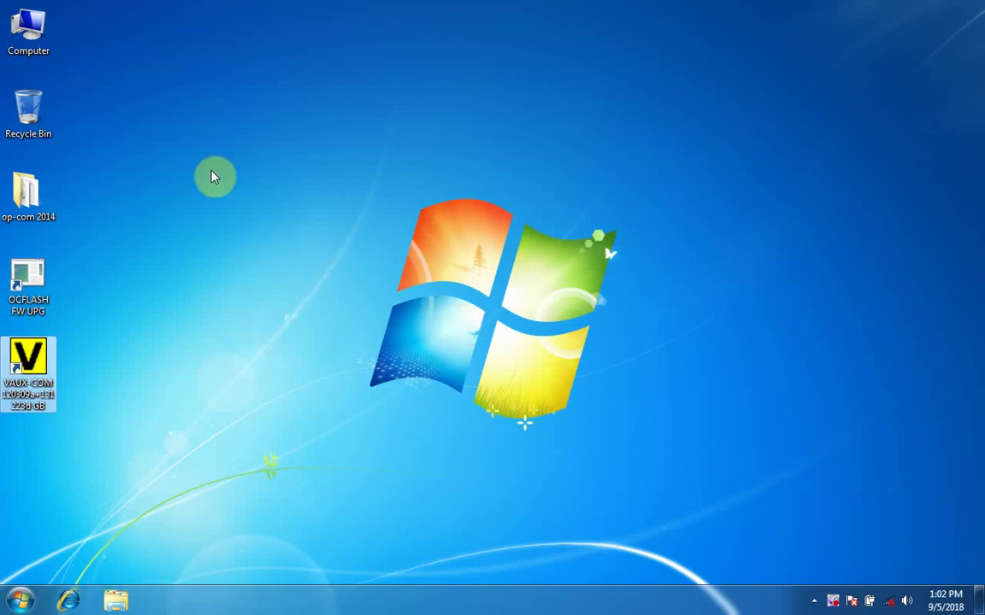
Switch to Device Manager in Computer Management and expand the Universal Serial Bus controllers
{"action": "right_click", "coordinate": [28, 28]}
{"action": "left_click", "coordinate": [80, 53]}
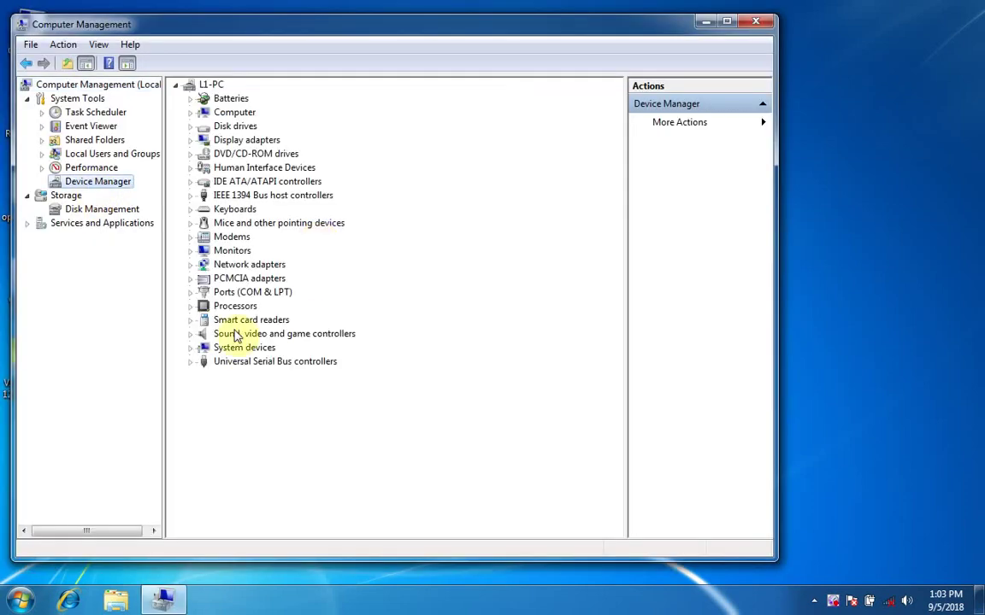
{"action": "left_click", "coordinate": [190, 359]}
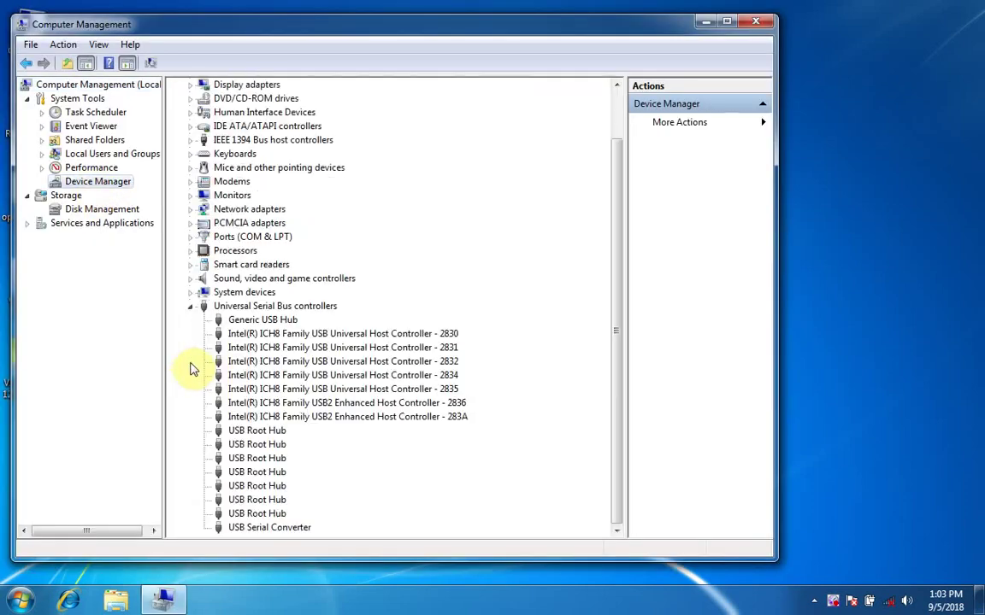
Check the USB Serial Converter entry under the Universal Serial Bus controllers and close Computer Management
{"action": "left_click", "coordinate": [268, 528]}
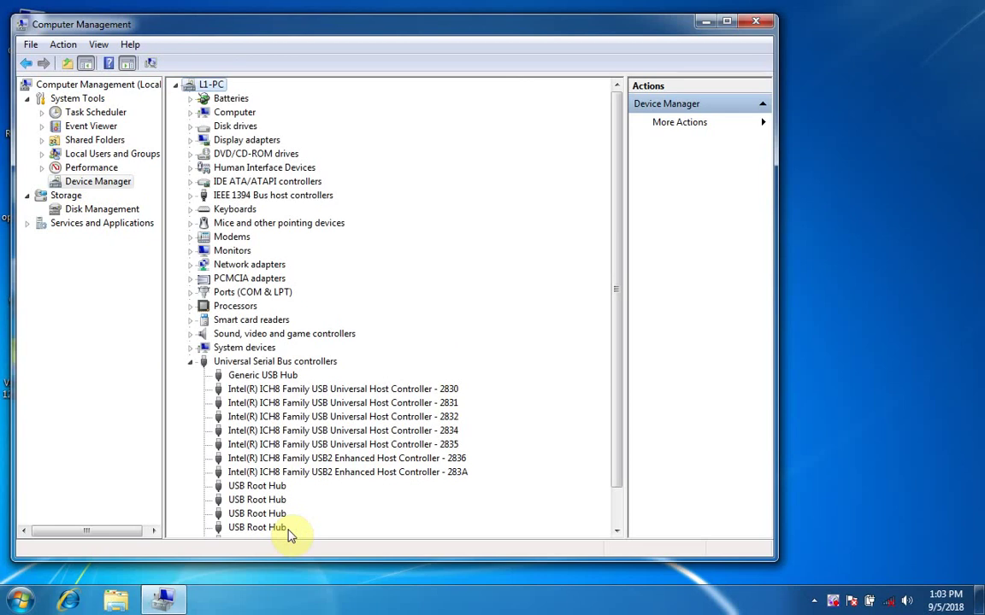
{"action": "left_click_drag", "start_coordinate": [612, 352], "coordinate": [605, 489]}
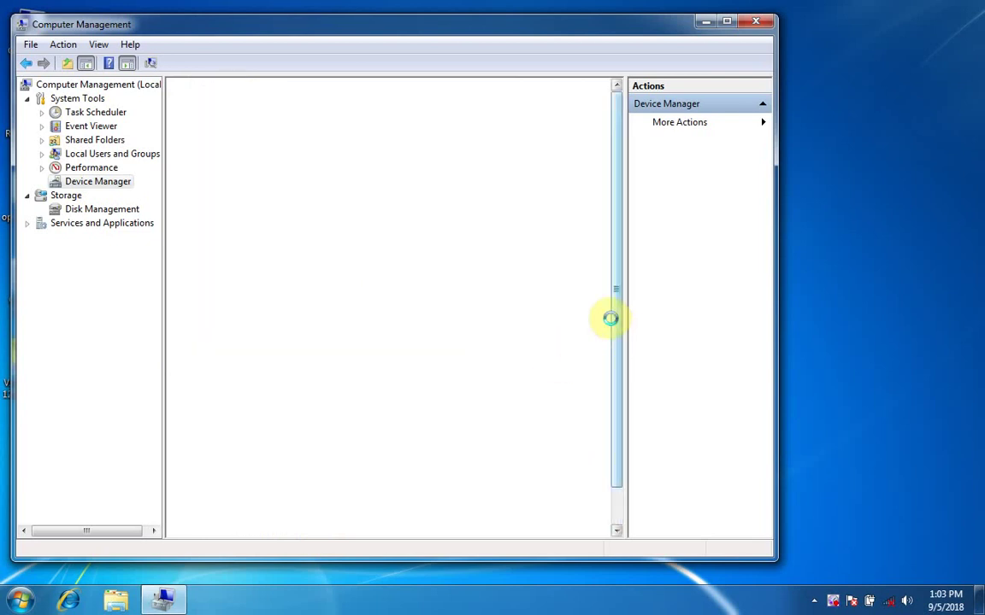
{"action": "left_click_drag", "start_coordinate": [620, 350], "coordinate": [617, 451]}
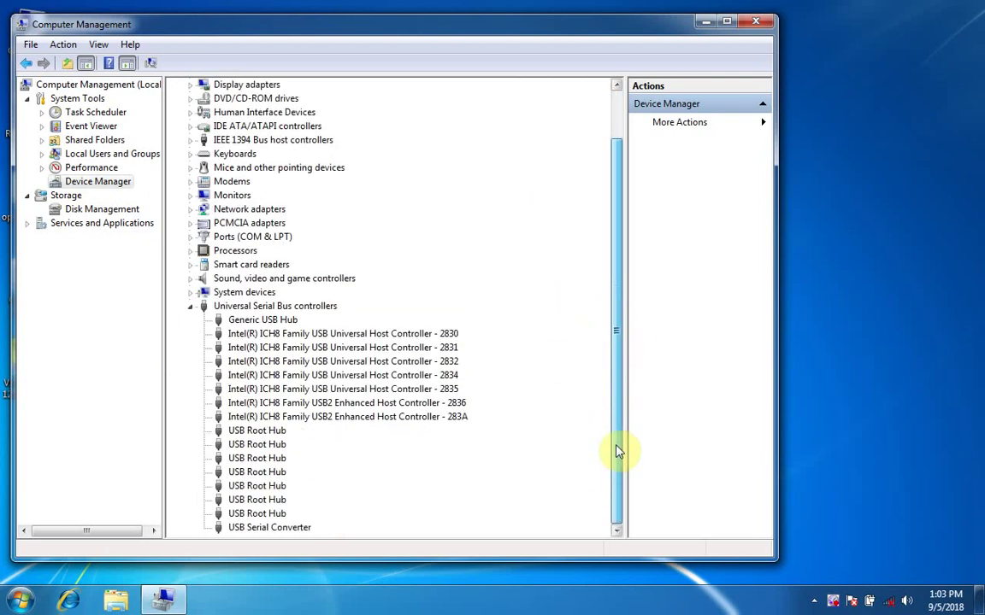
{"action": "left_click", "coordinate": [270, 529]}
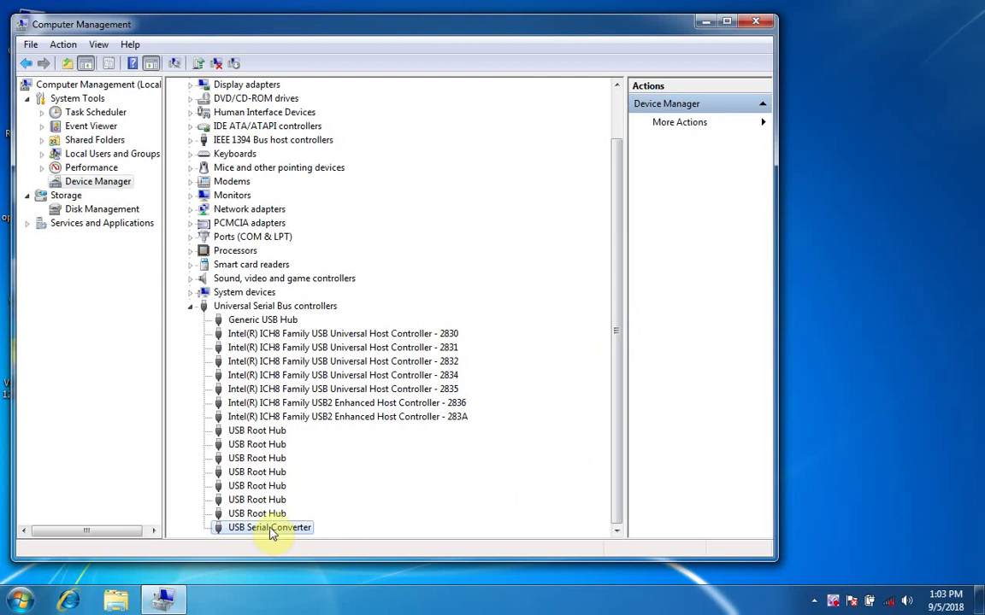
{"action": "left_click", "coordinate": [755, 21]}
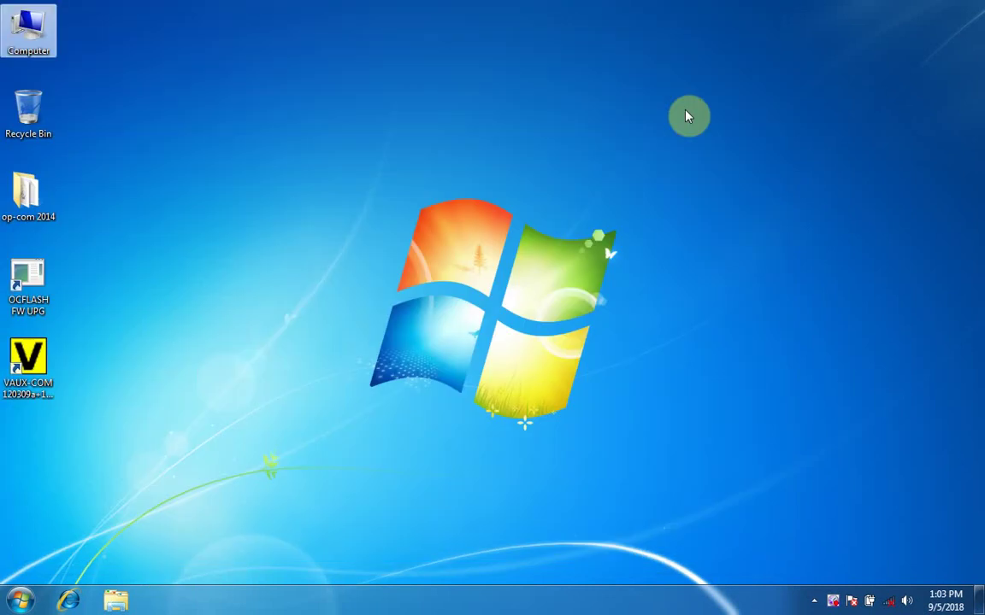
Switch to VAUX-COM 120309a by running it as administrator, and open its settings
{"action": "right_click", "coordinate": [12, 378]}
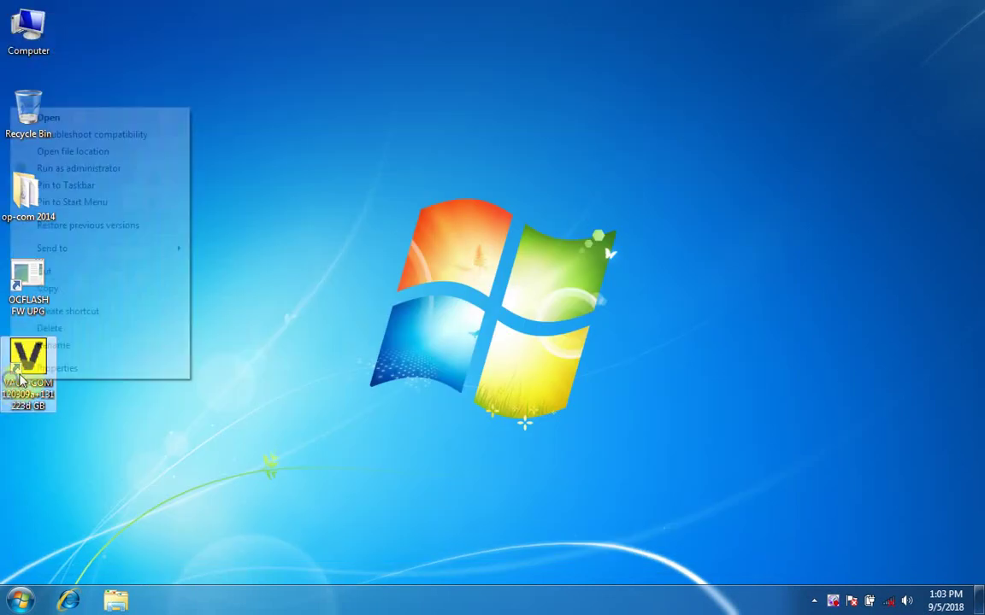
{"action": "left_click", "coordinate": [70, 168]}
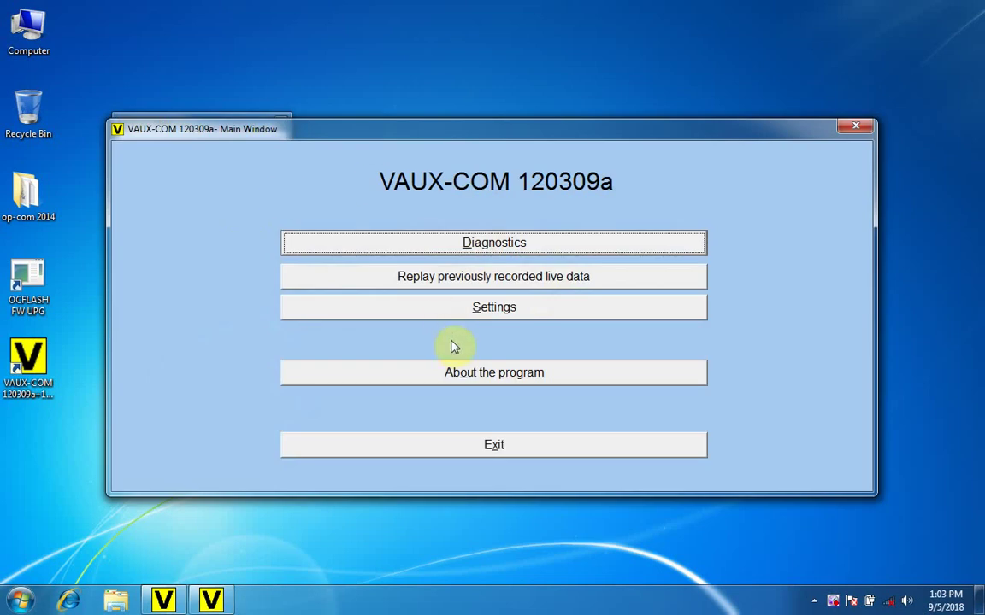
{"action": "left_click", "coordinate": [504, 315]}
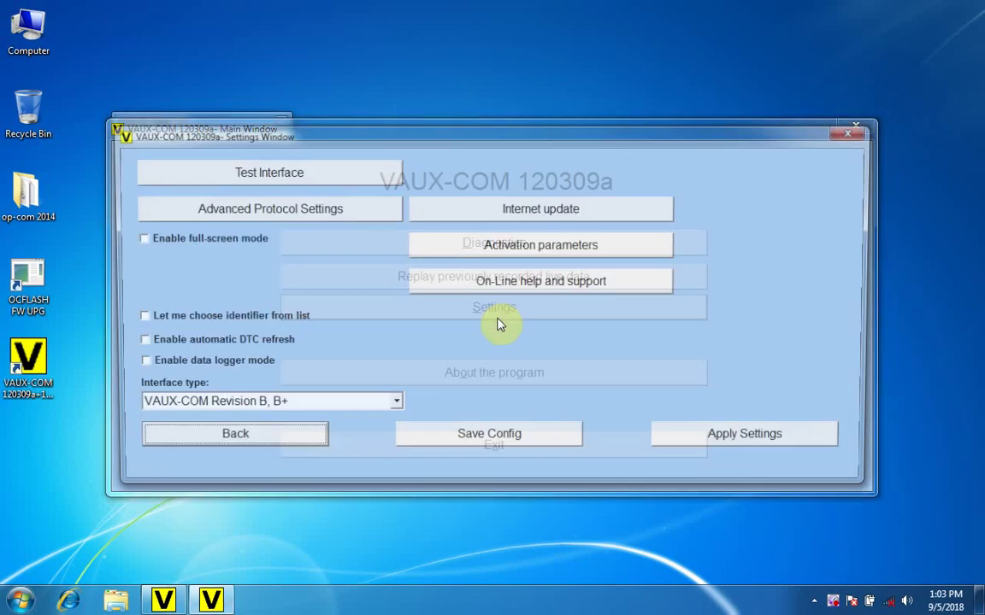
Test the VAUX-COM Revision B, B+ interface, close the test results and save the configuration
{"action": "left_click", "coordinate": [295, 175]}
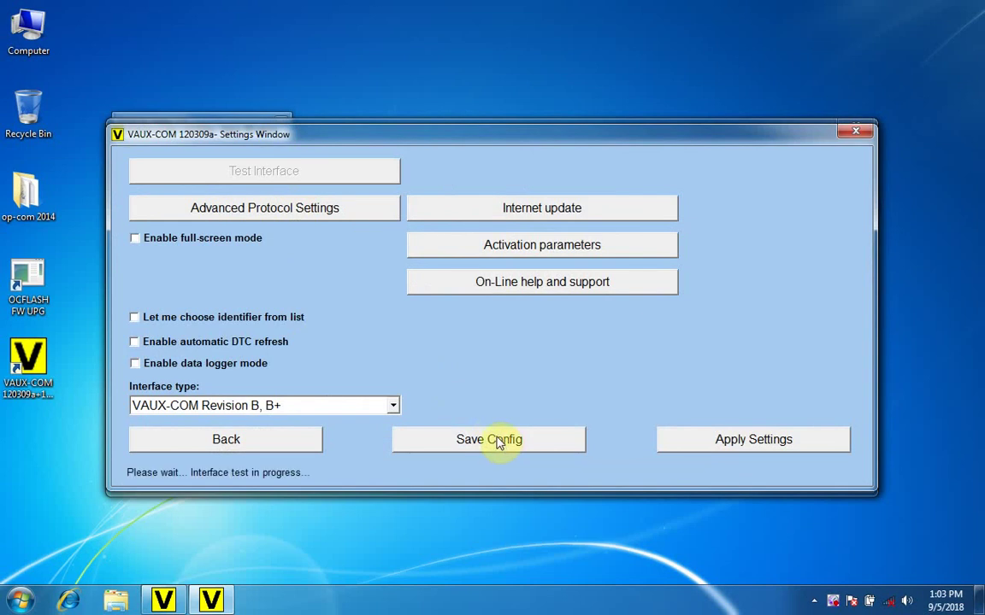
{"action": "left_click", "coordinate": [496, 414]}
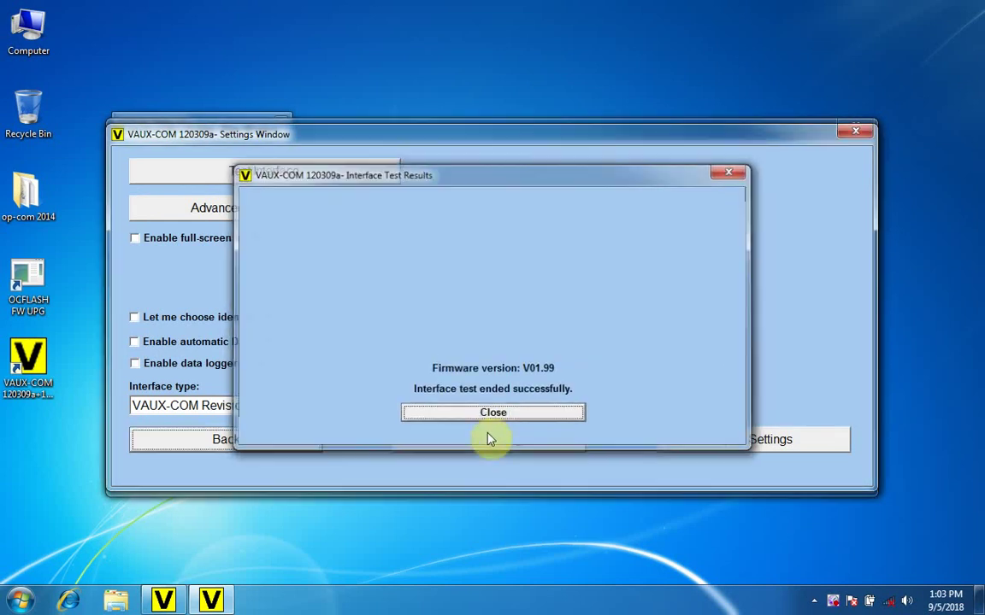
{"action": "left_click", "coordinate": [485, 445]}
{"action": "left_click", "coordinate": [496, 331]}
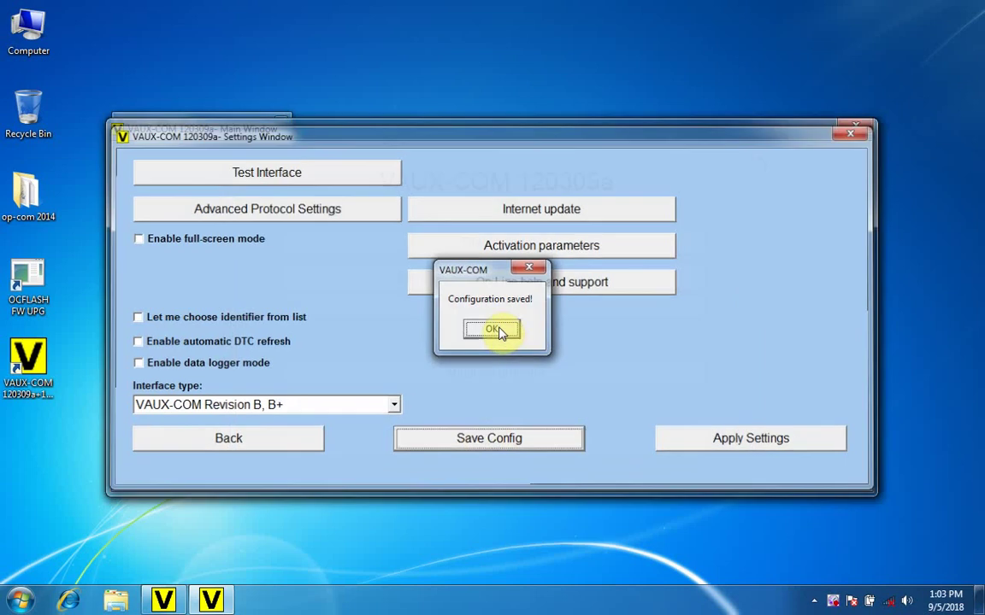
Run Automatic Vehicle Identification from the diagnostics and return to the main window
{"action": "left_click", "coordinate": [505, 250]}
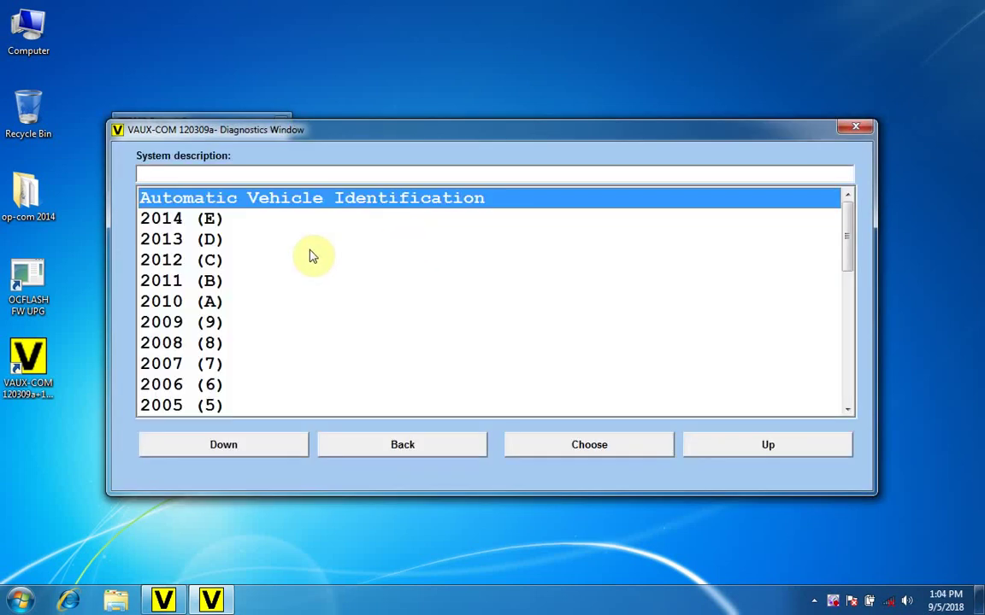
{"action": "double_click", "coordinate": [276, 197]}
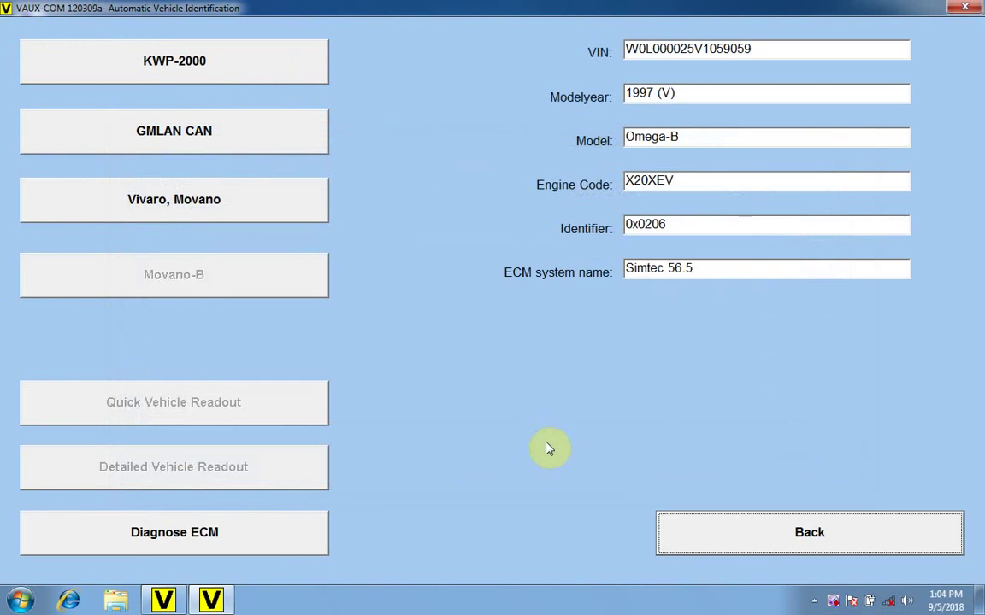
{"action": "left_click", "coordinate": [723, 536]}
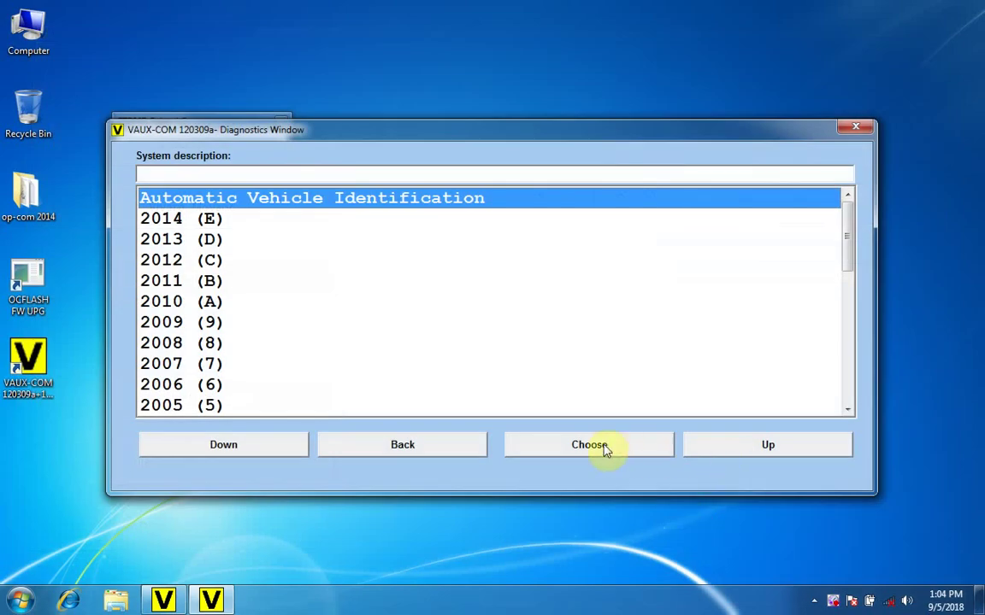
{"action": "left_click", "coordinate": [450, 458]}
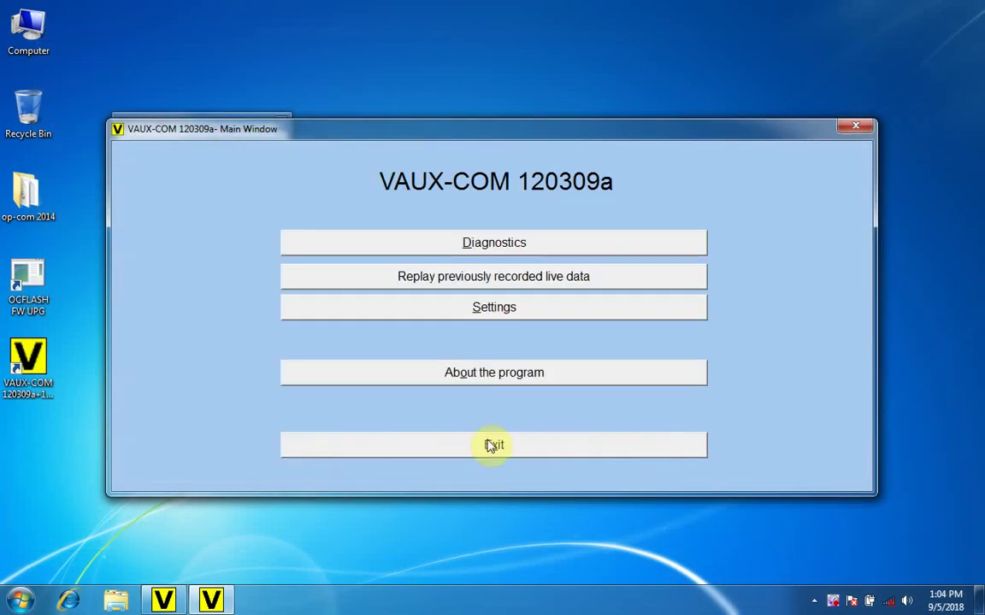